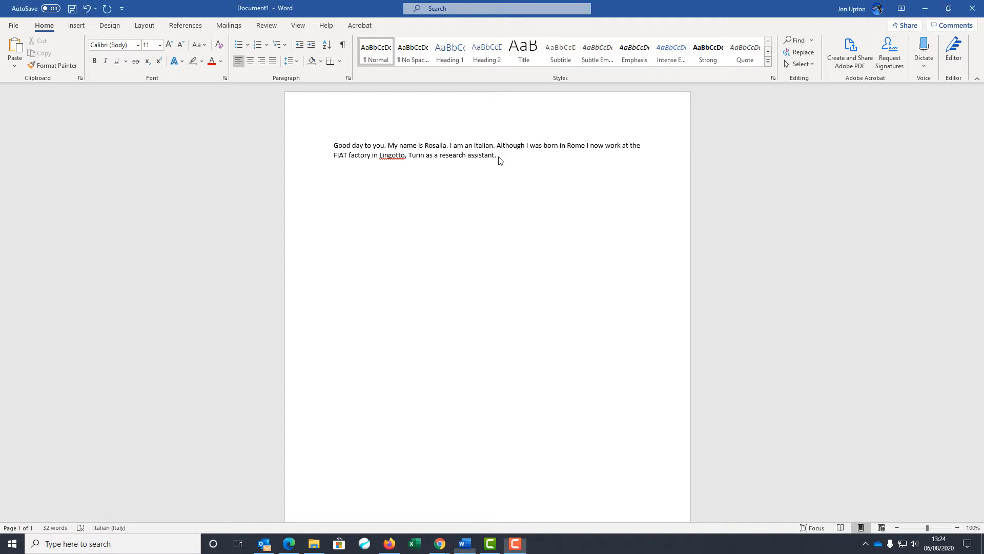
# - Select the English introduction in the document, switch to Google Translate and listen to the English source text
pyautogui.moveTo(329, 143); pyautogui.dragTo(500, 155)
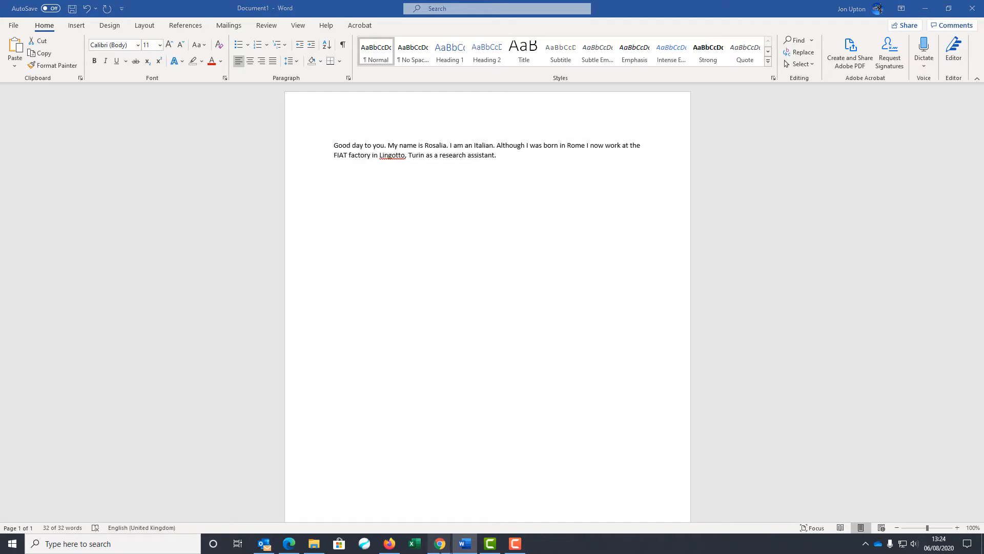
pyautogui.moveTo(440, 543)
pyautogui.click(476, 500)
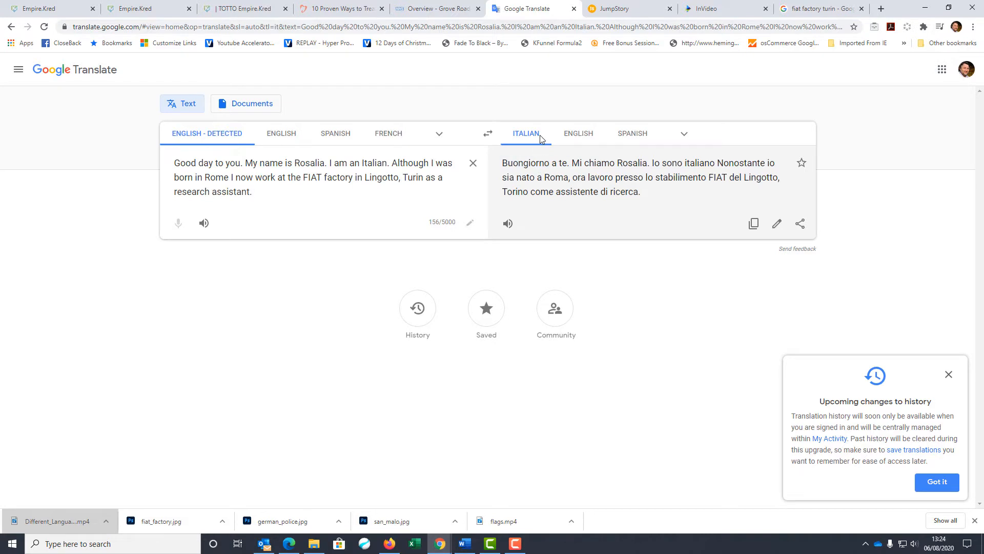
pyautogui.click(204, 224)
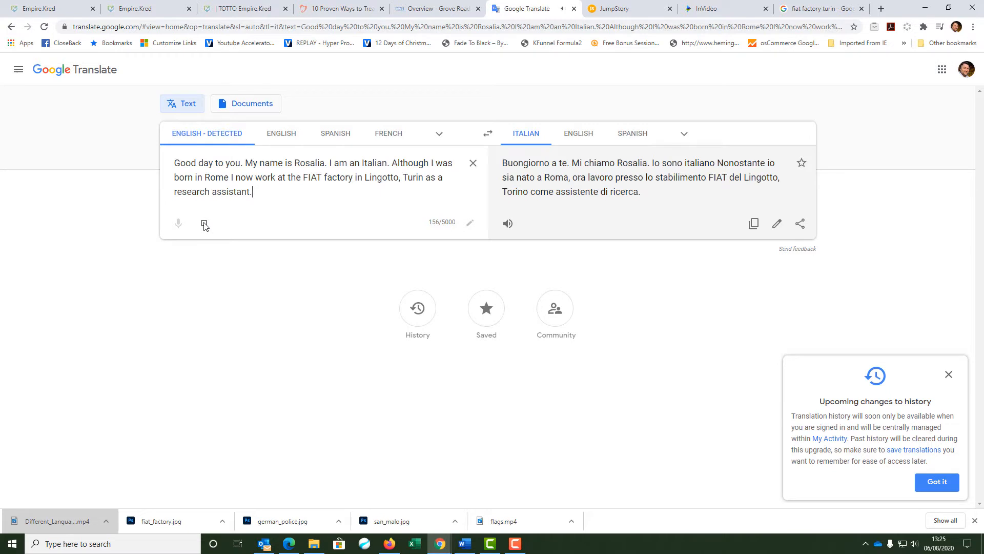
pyautogui.click(205, 225)
# - Listen to the Italian translation and select its full text
pyautogui.click(507, 224)
pyautogui.click(507, 224)
pyautogui.moveTo(647, 197); pyautogui.dragTo(502, 159)
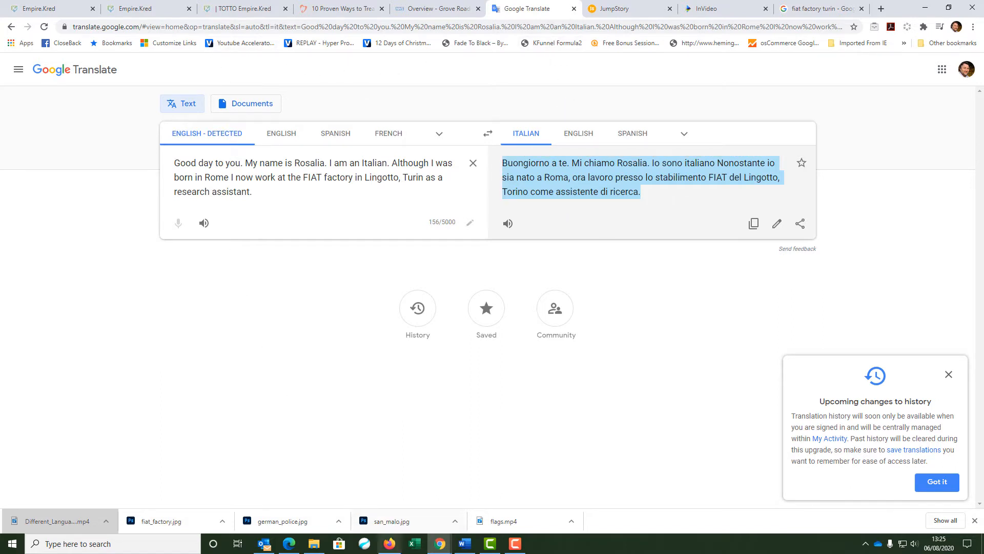
# - Switch to the Synthesys editor and play the RR-2 demo voice clip
pyautogui.moveTo(440, 543)
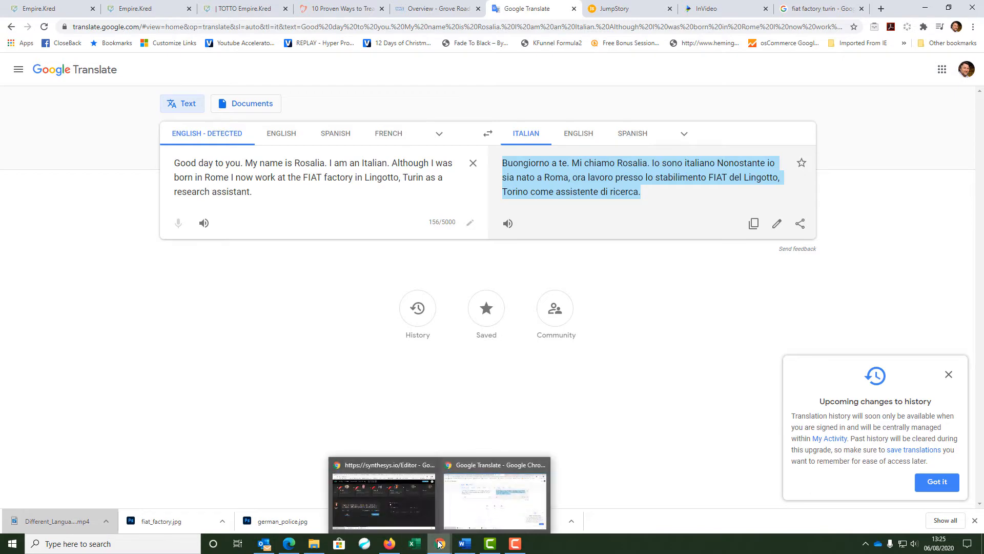
pyautogui.click(387, 511)
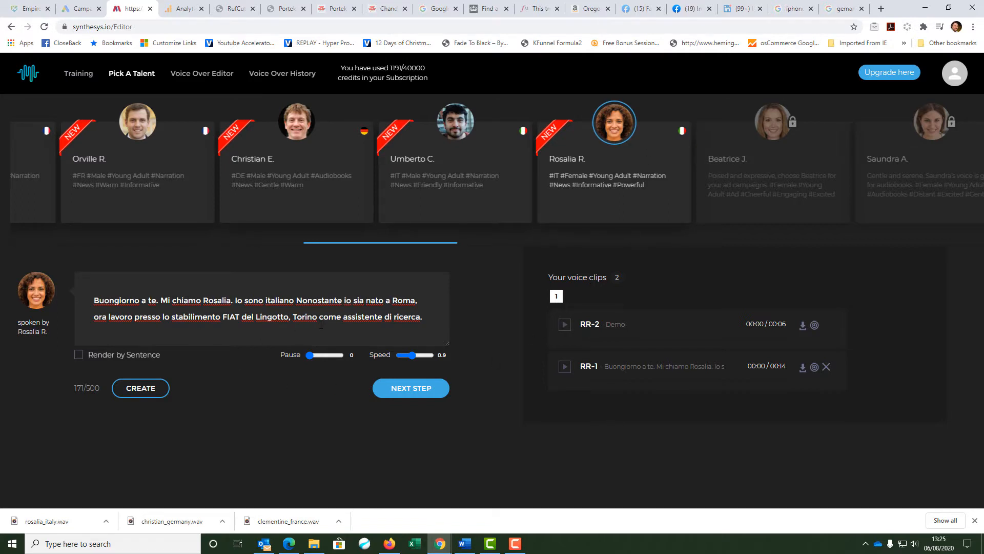
pyautogui.click(564, 326)
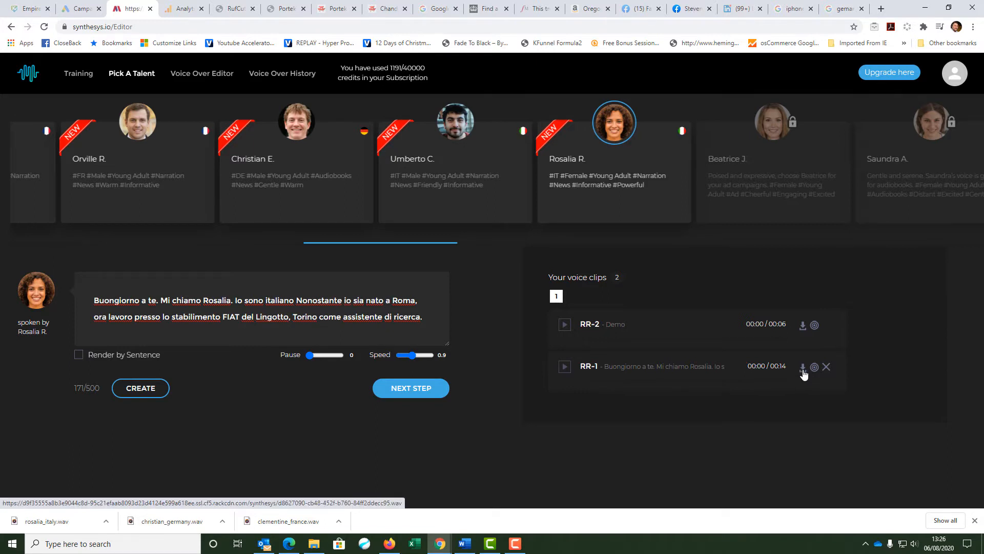
# - View the saved audio files in the synthesys folder and return to the Synthesys editor
pyautogui.click(314, 544)
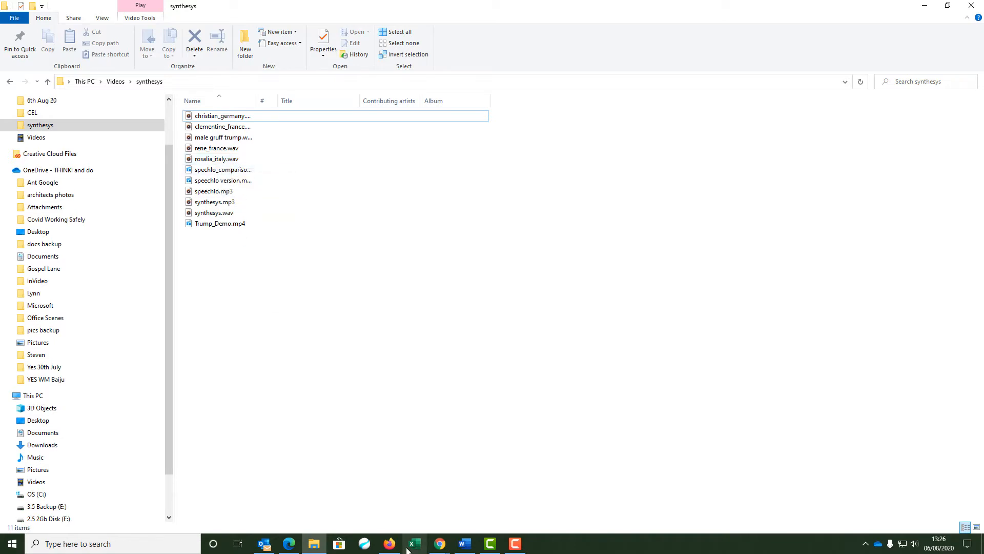
pyautogui.moveTo(437, 548)
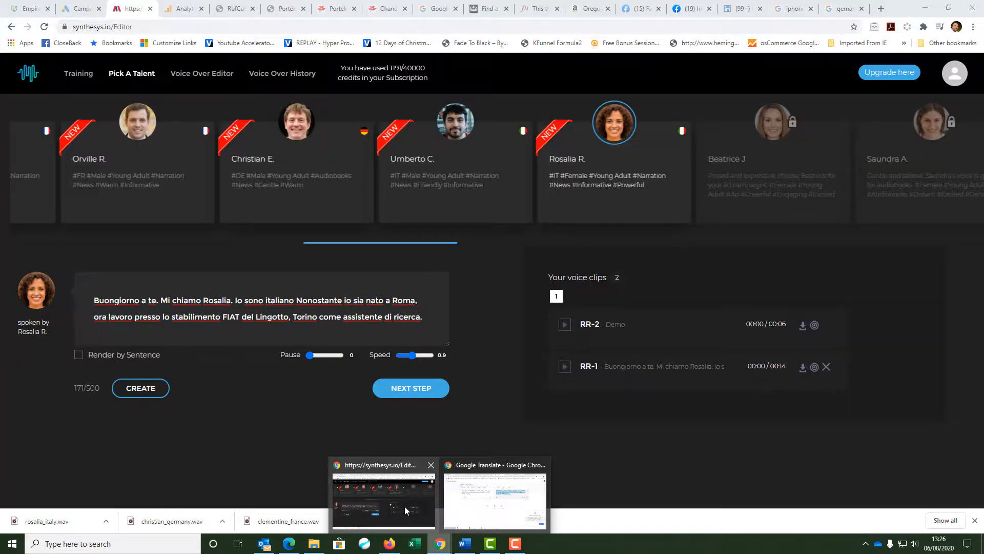
pyautogui.click(405, 506)
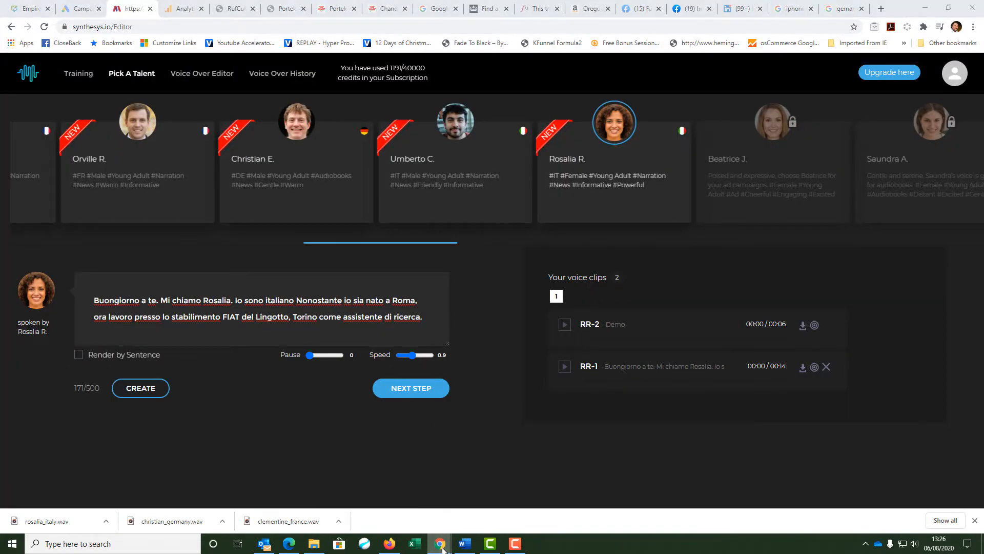
# - Switch to the InVideo project and add the second "Build your own scene" template after the German police car scene
pyautogui.moveTo(440, 545)
pyautogui.click(486, 514)
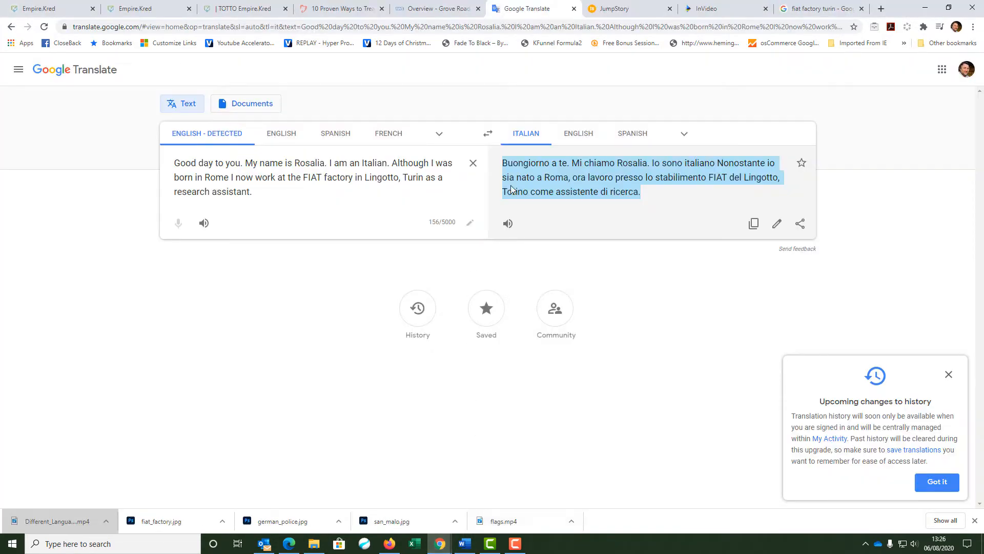
pyautogui.click(701, 10)
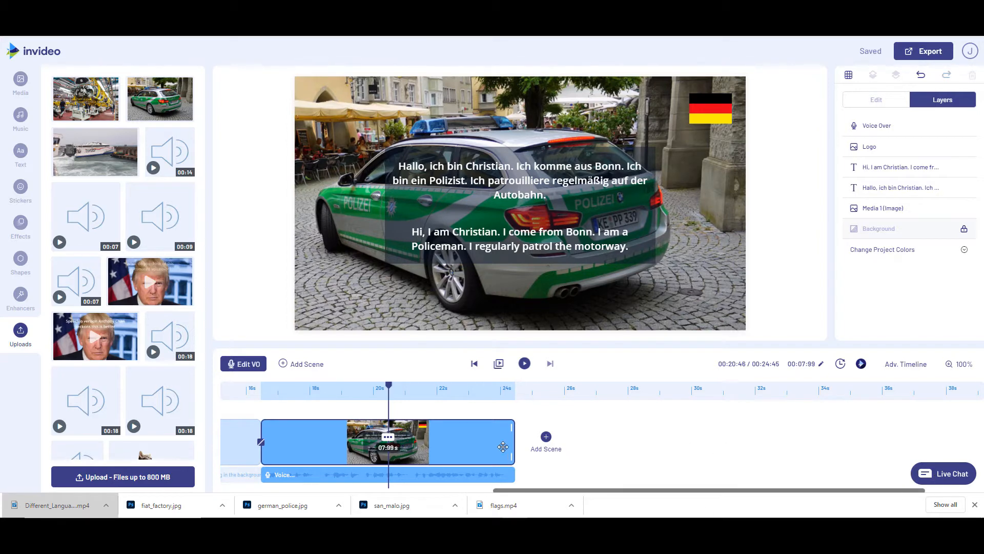
pyautogui.click(546, 437)
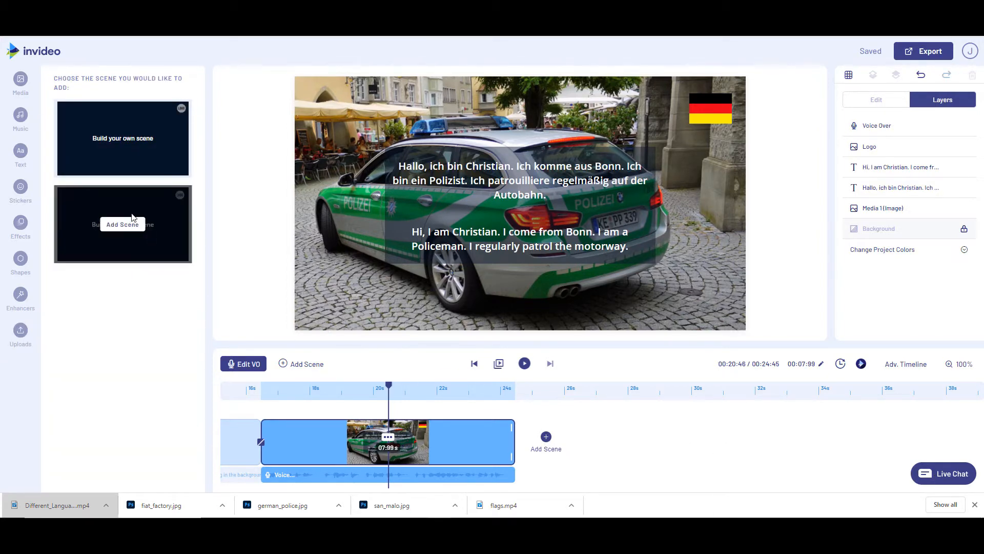
pyautogui.click(123, 226)
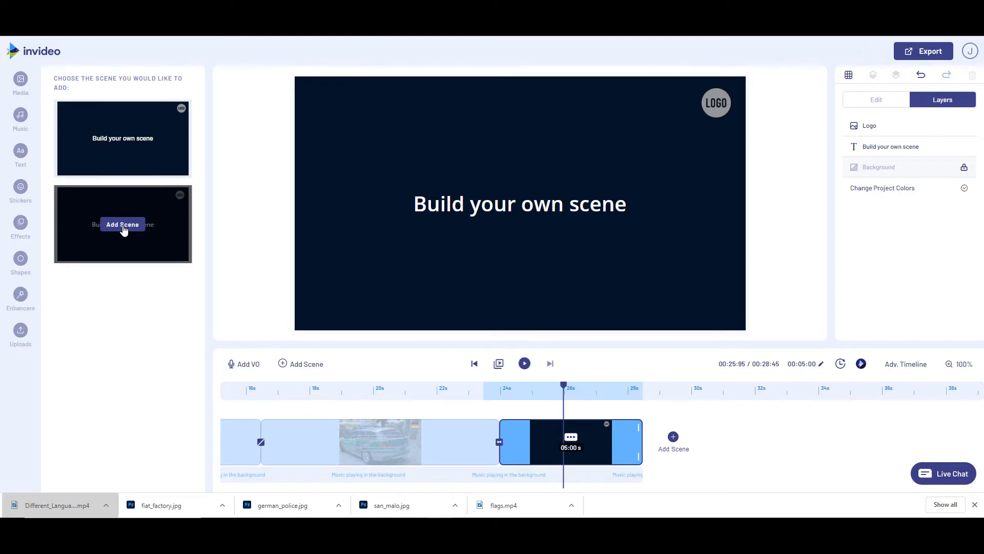
# - Upload rosalia_italy.wav from the synthesys folder in Videos as the new scene's voice over
pyautogui.click(247, 365)
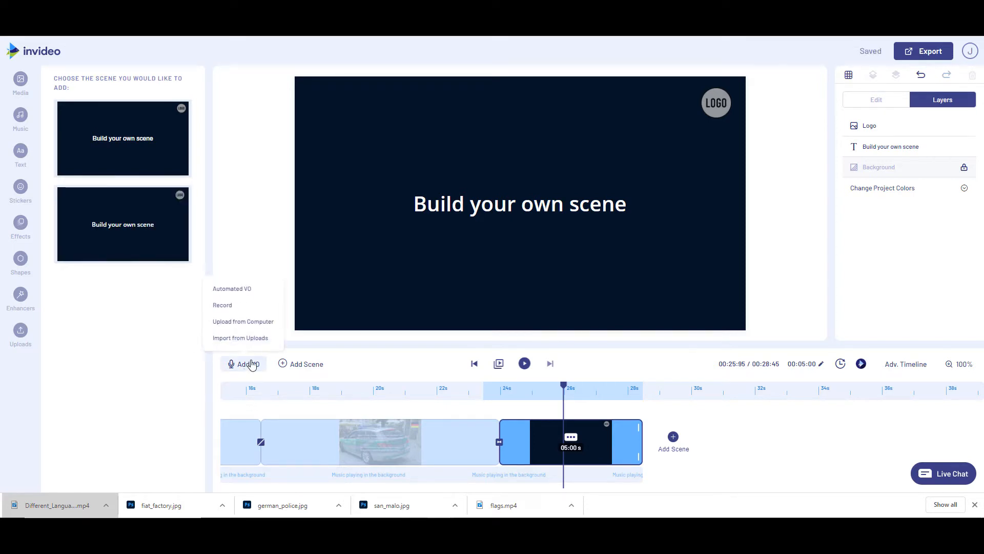
pyautogui.click(244, 323)
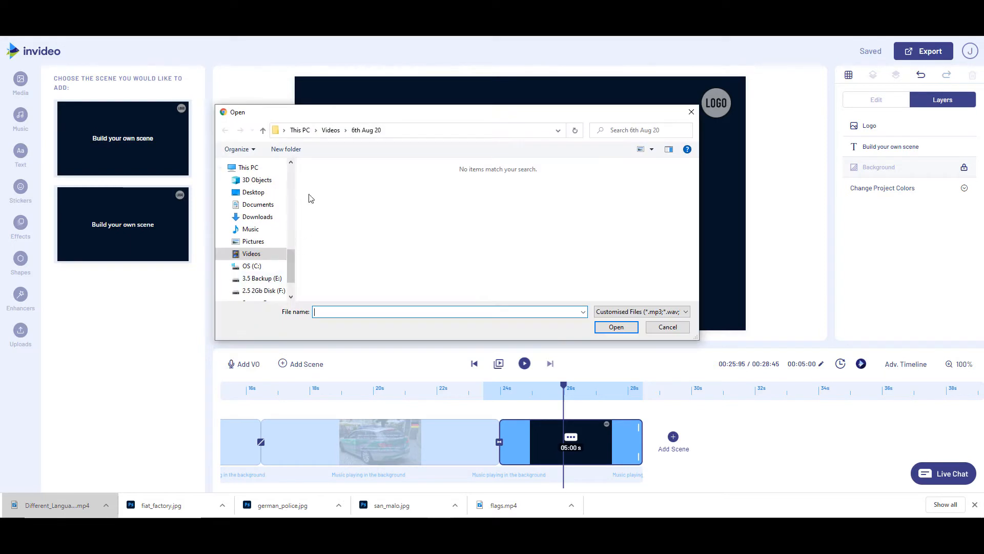
pyautogui.click(332, 130)
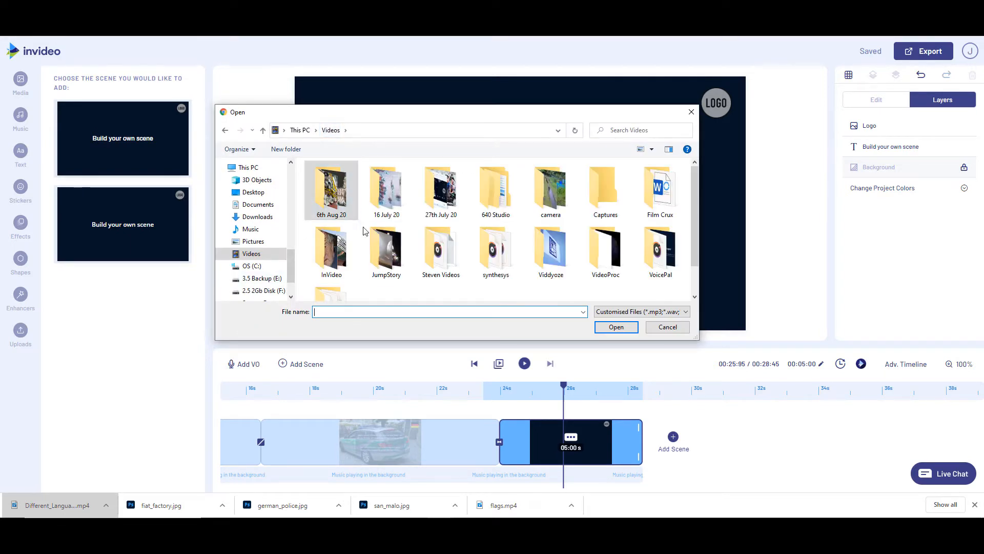
pyautogui.doubleClick(496, 251)
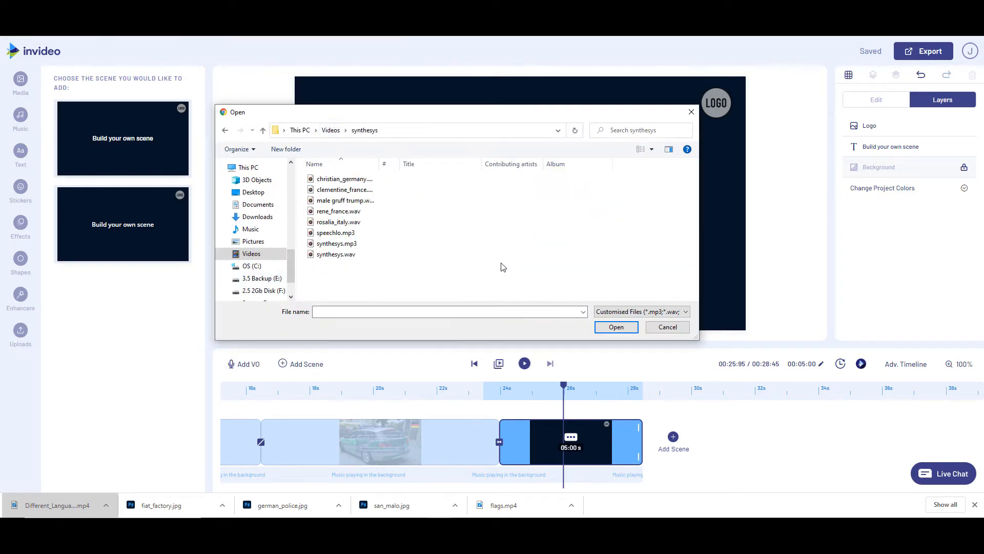
pyautogui.click(337, 224)
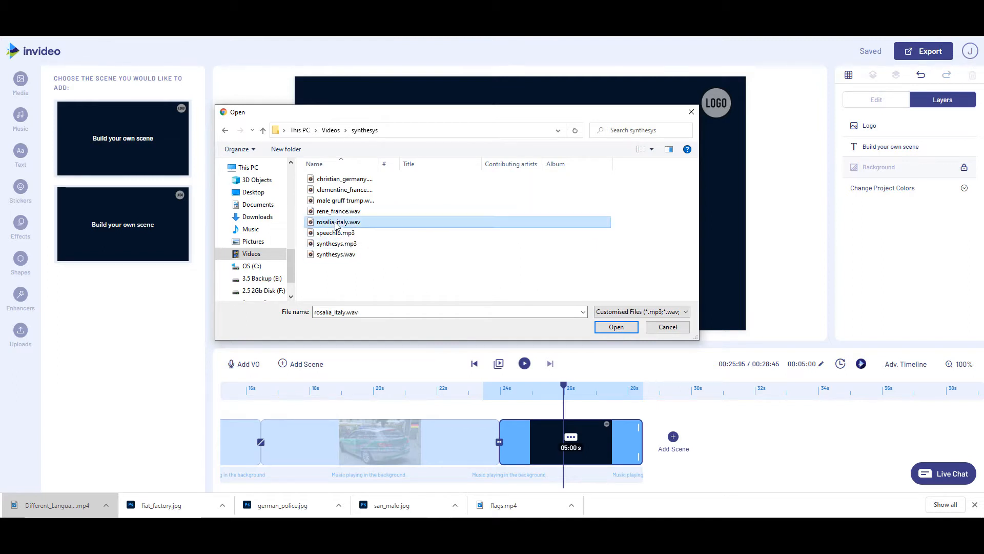
pyautogui.click(616, 328)
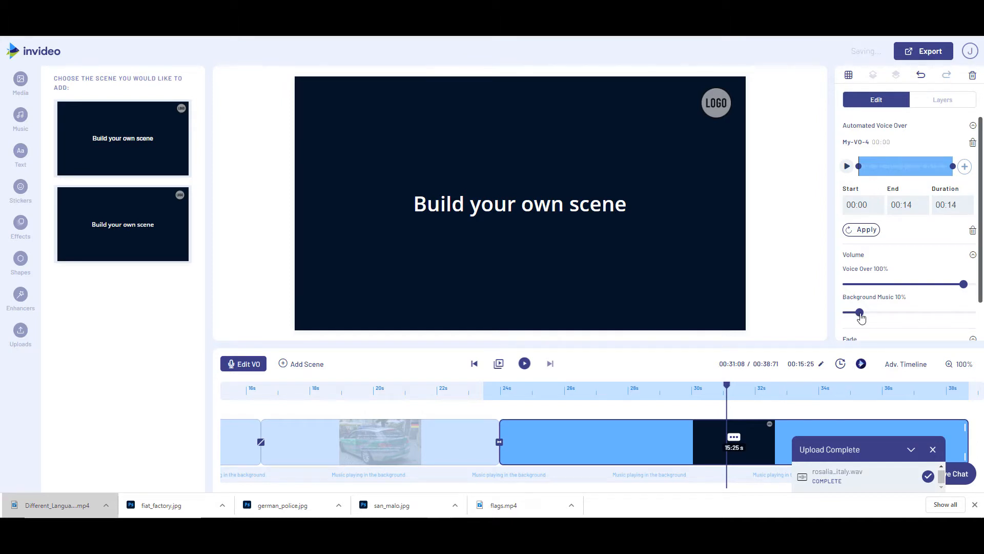
# - Set the new scene's background music to 0%, apply the voice over and preview the scene
pyautogui.moveTo(861, 318); pyautogui.dragTo(845, 319)
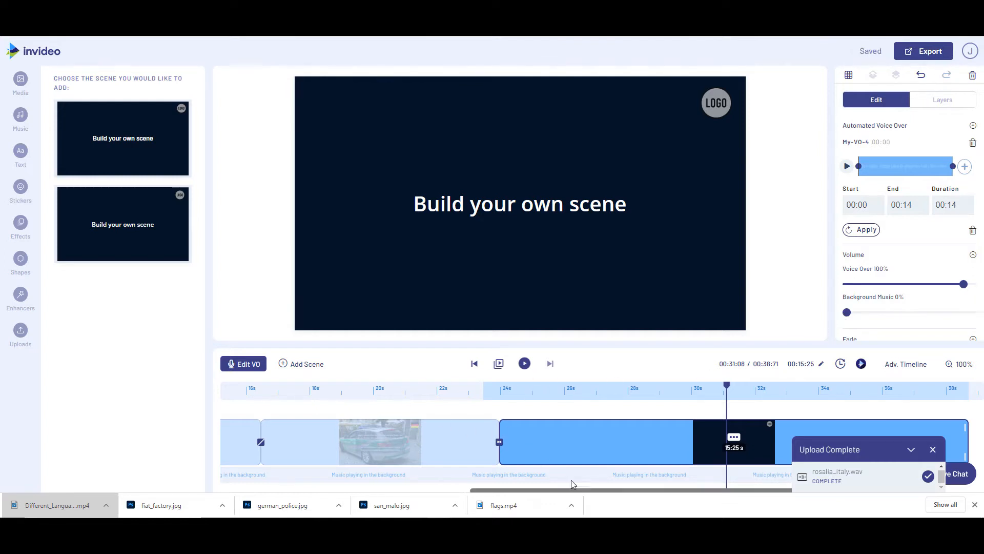
pyautogui.click(860, 233)
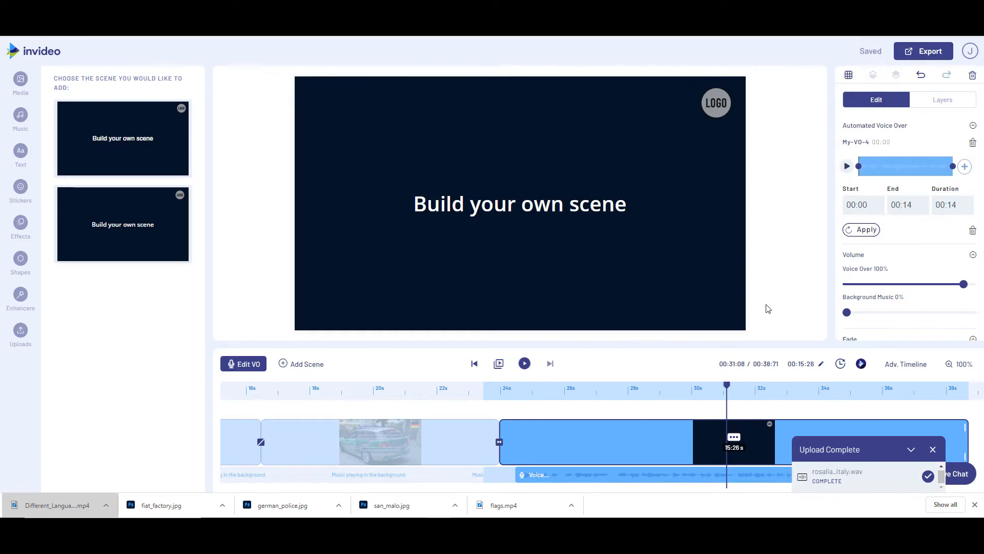
pyautogui.click(525, 363)
# - Remove the transition between the German police car scene and the new scene, and delete the new scene's "Build your own scene" text
pyautogui.click(499, 444)
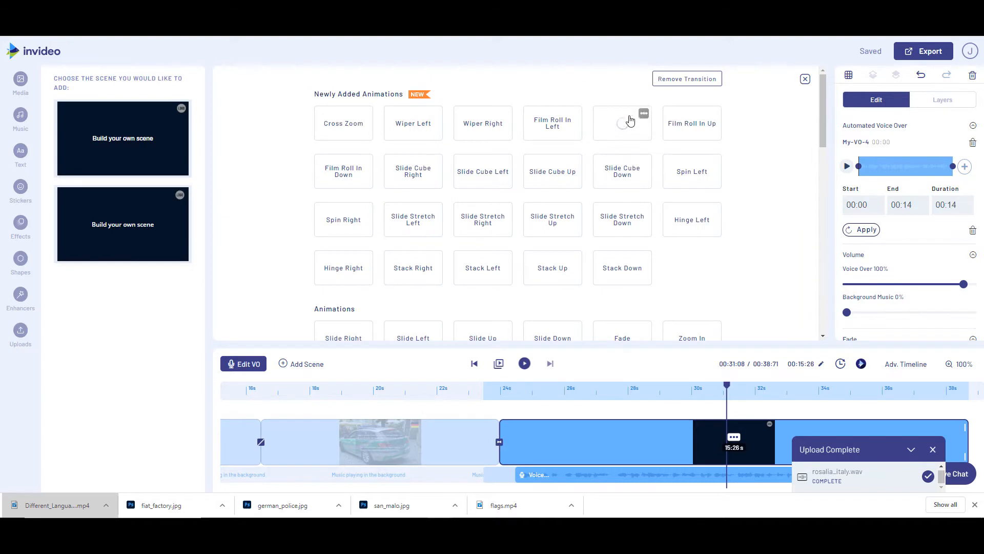
pyautogui.click(672, 85)
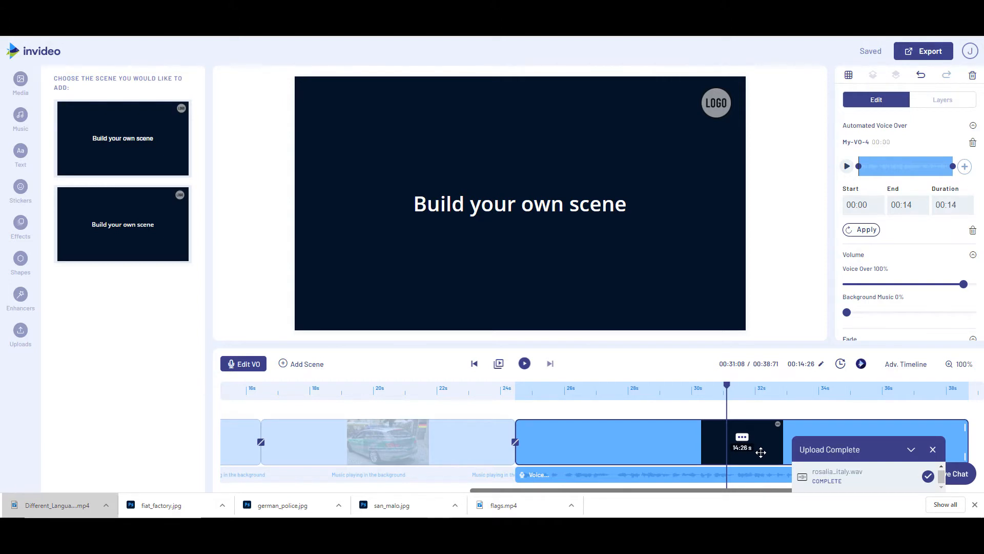
pyautogui.click(937, 455)
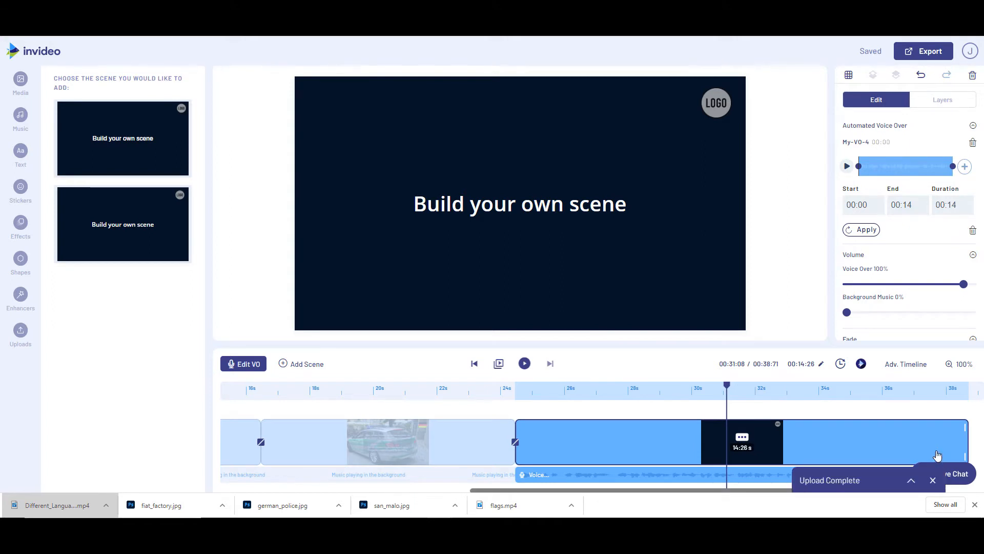
pyautogui.click(575, 215)
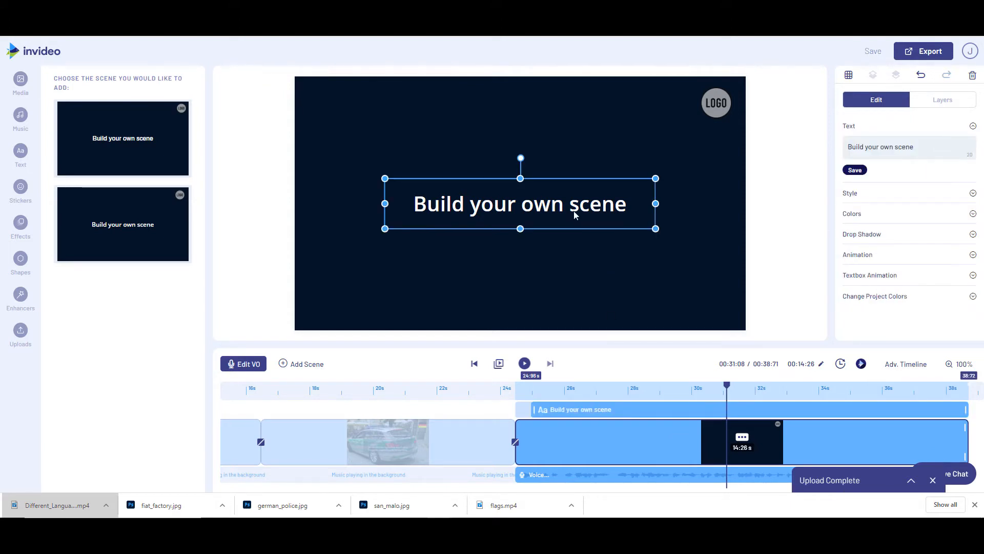
pyautogui.press('Delete')
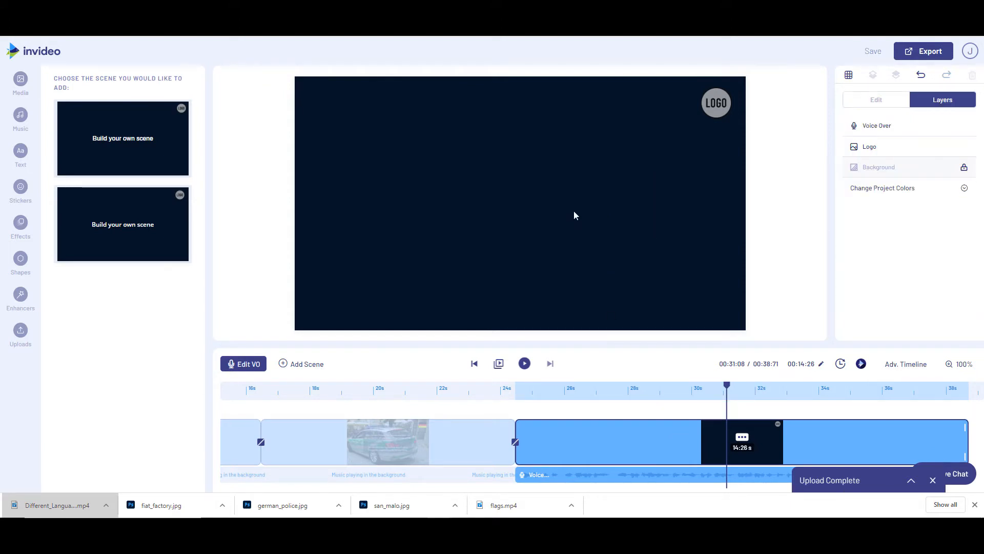
# - Copy the German text box from the police car scene into the new scene
pyautogui.click(432, 449)
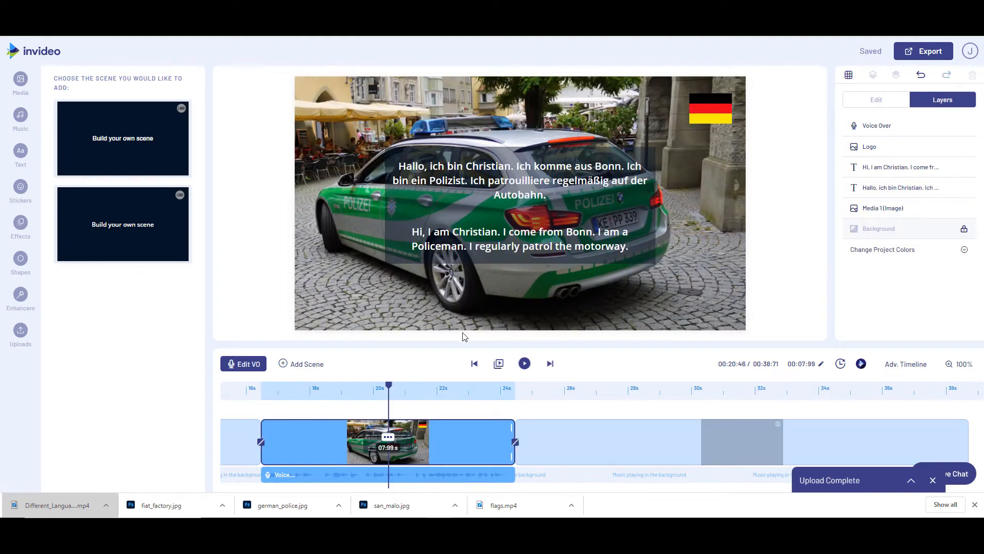
pyautogui.click(524, 180)
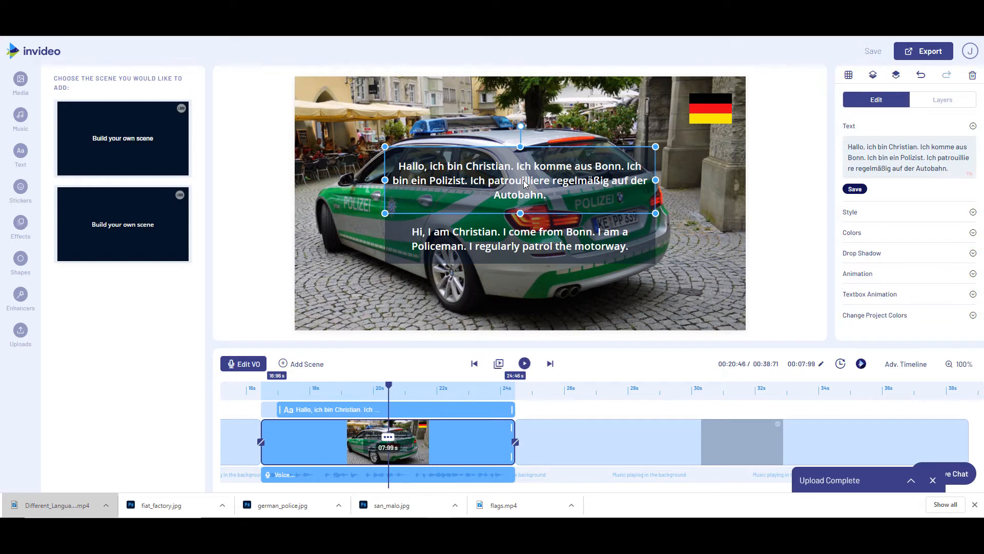
pyautogui.hotkey('ctrl', 'c')
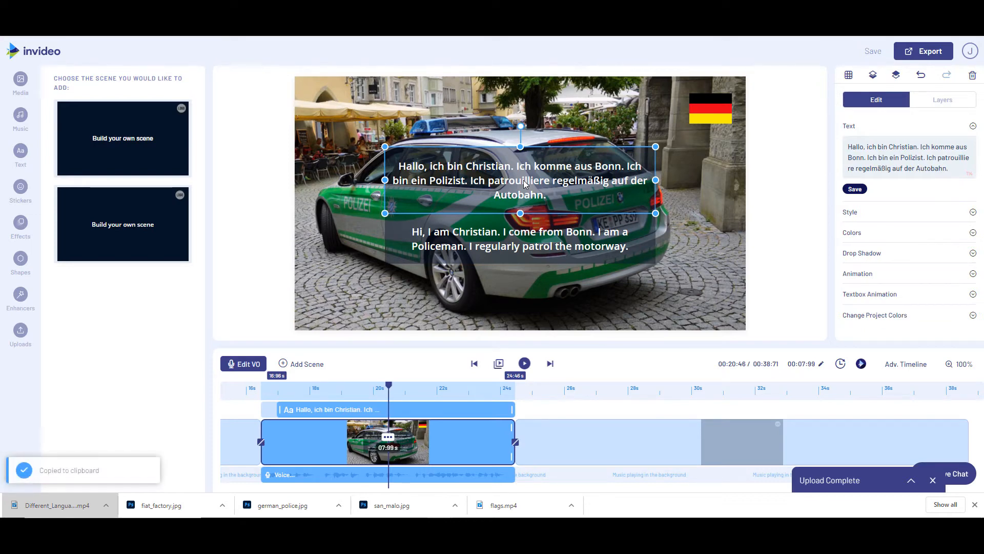
pyautogui.click(730, 450)
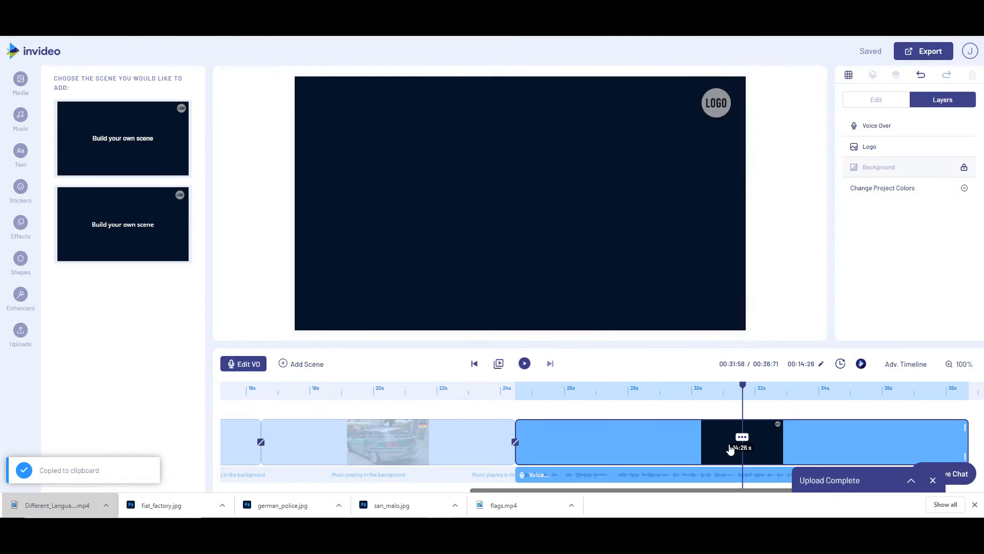
pyautogui.hotkey('ctrl', 'v')
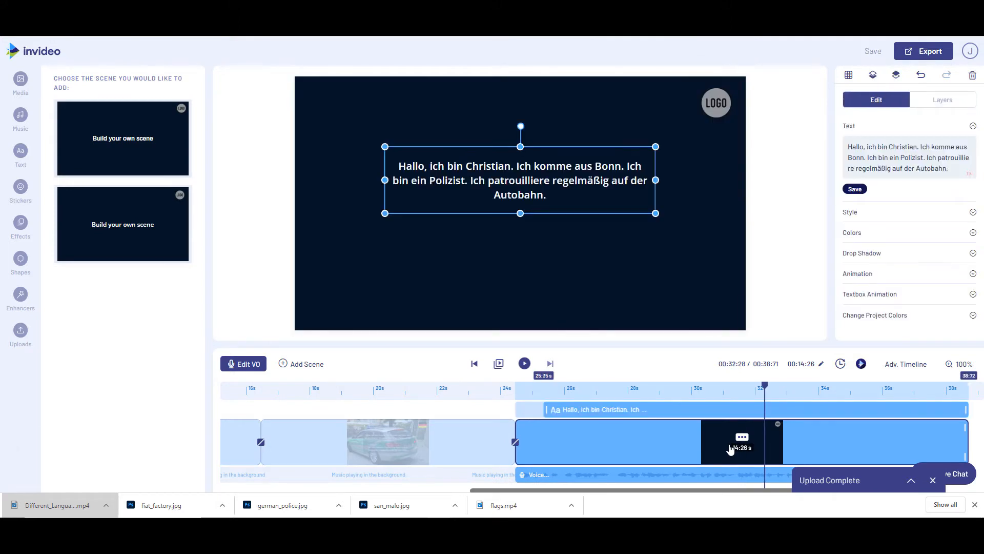
# - Copy the English text box from the German police car scene into the new scene below the German text
pyautogui.click(387, 448)
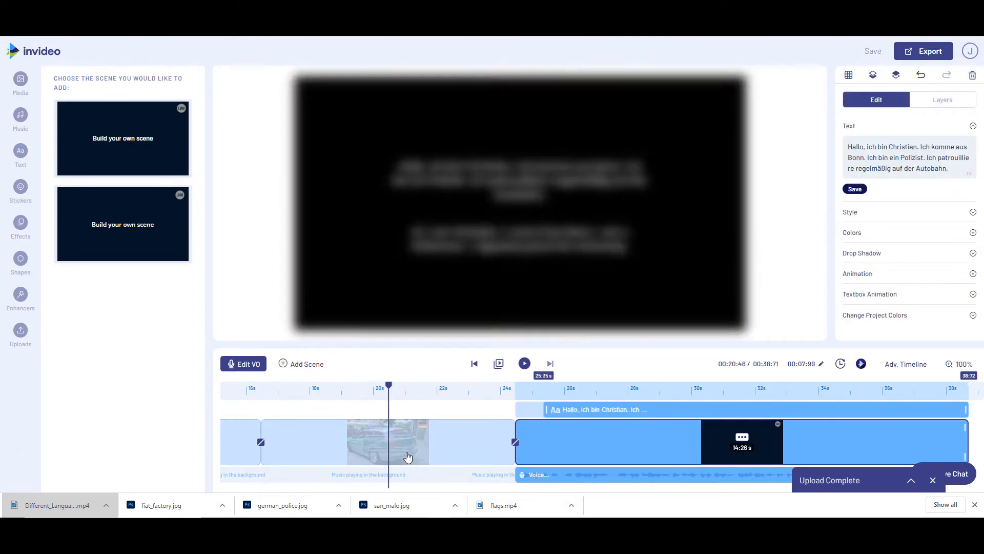
pyautogui.click(503, 254)
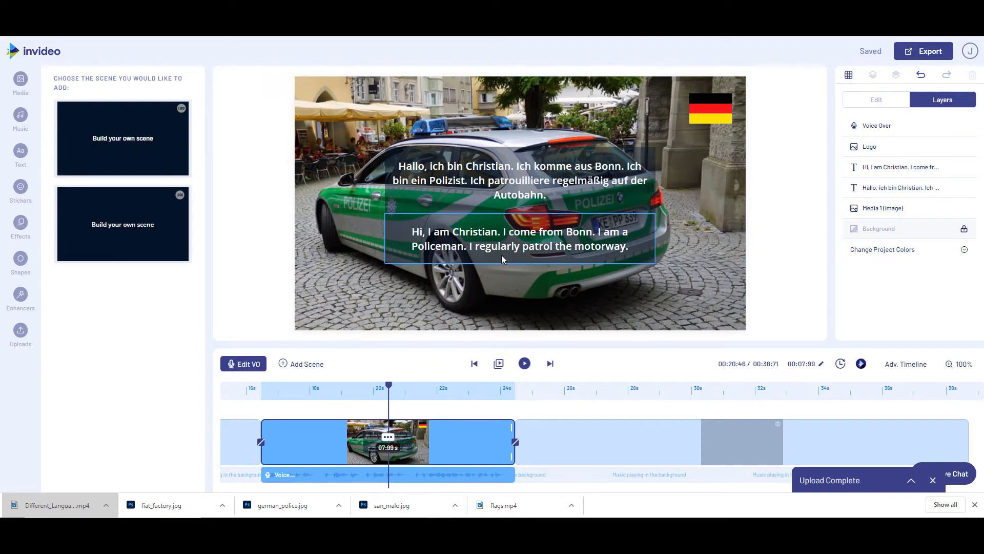
pyautogui.hotkey('ctrl', 'c')
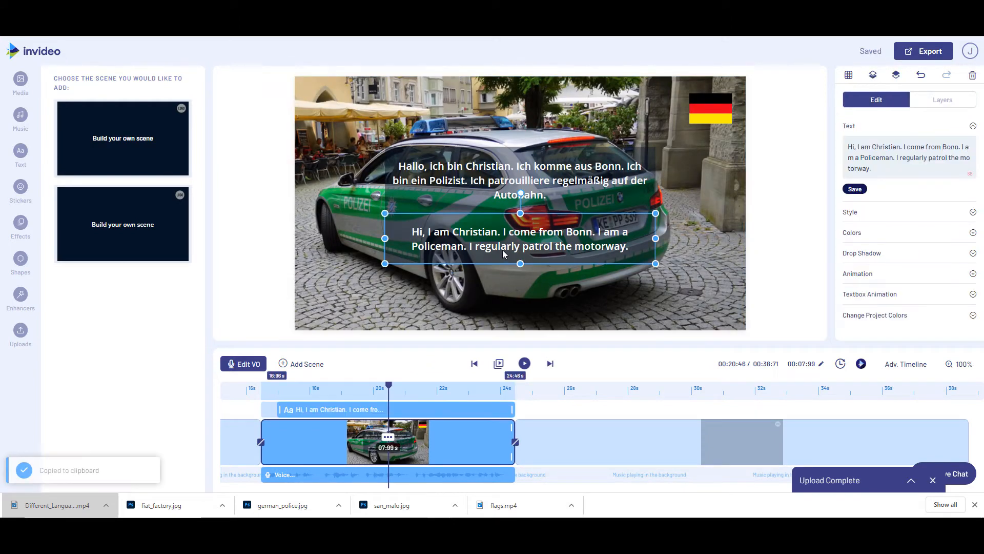
pyautogui.click(744, 446)
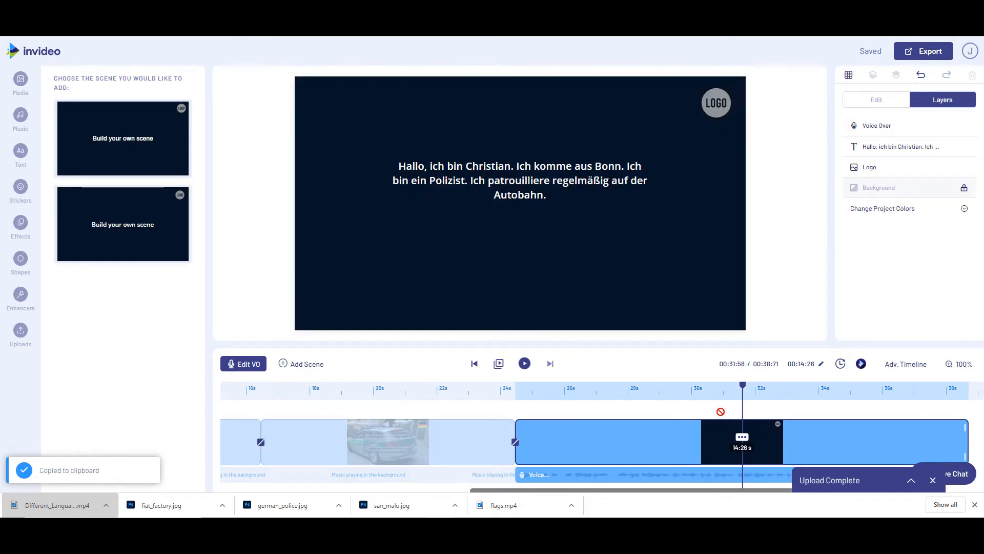
pyautogui.hotkey('ctrl', 'v')
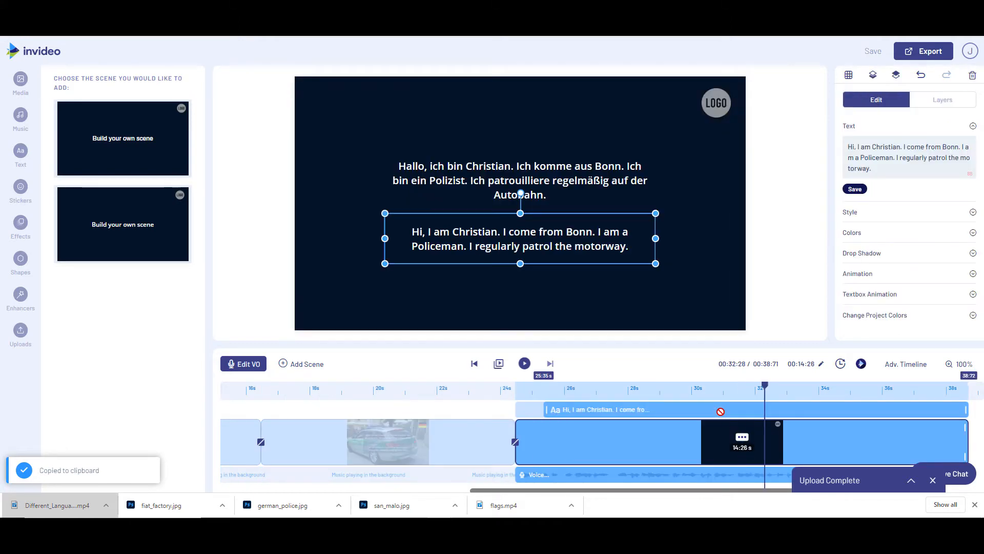
# - Delete the logo placeholder from the new scene and copy the German flag from the police car scene in its place
pyautogui.click(730, 119)
pyautogui.press('Delete')
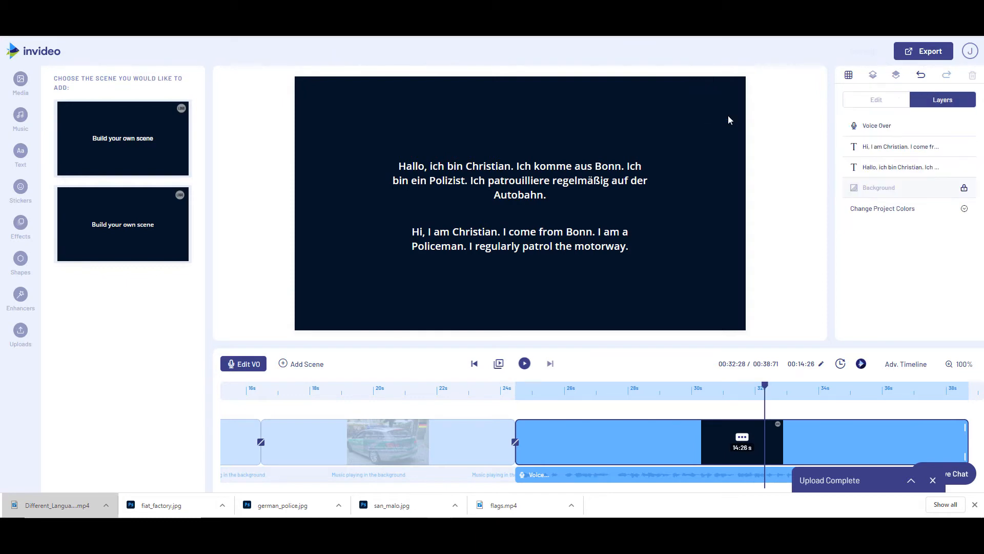
pyautogui.click(412, 436)
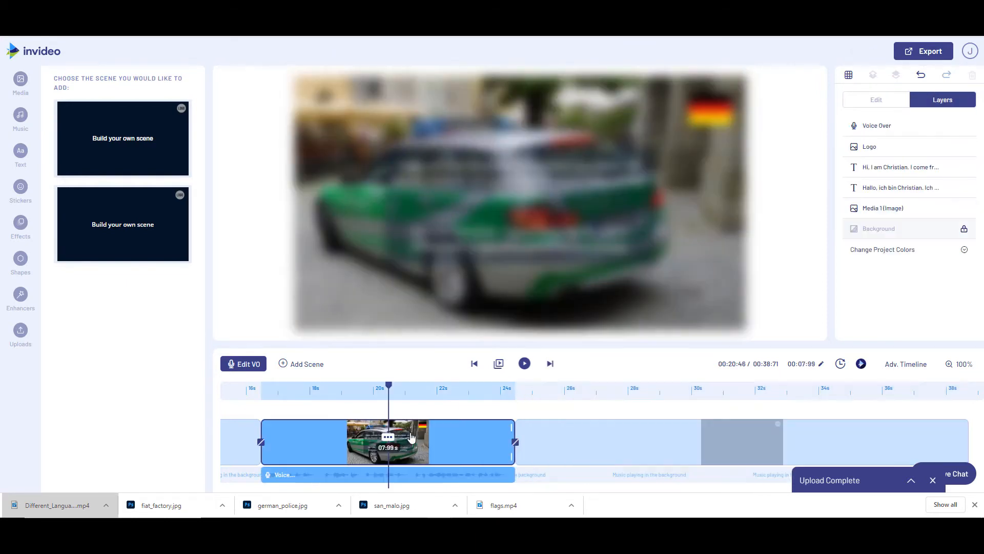
pyautogui.click(723, 122)
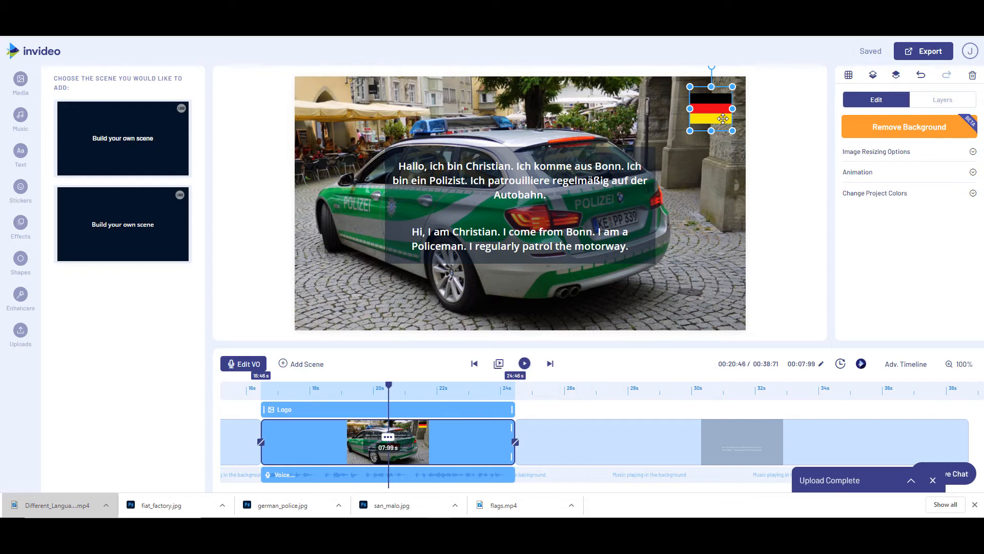
pyautogui.hotkey('ctrl', 'c')
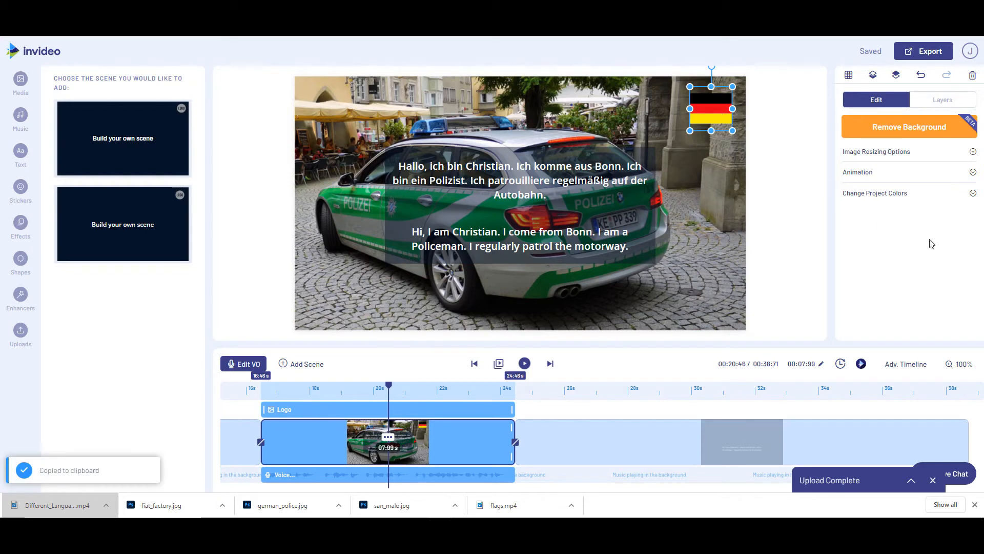
pyautogui.click(757, 435)
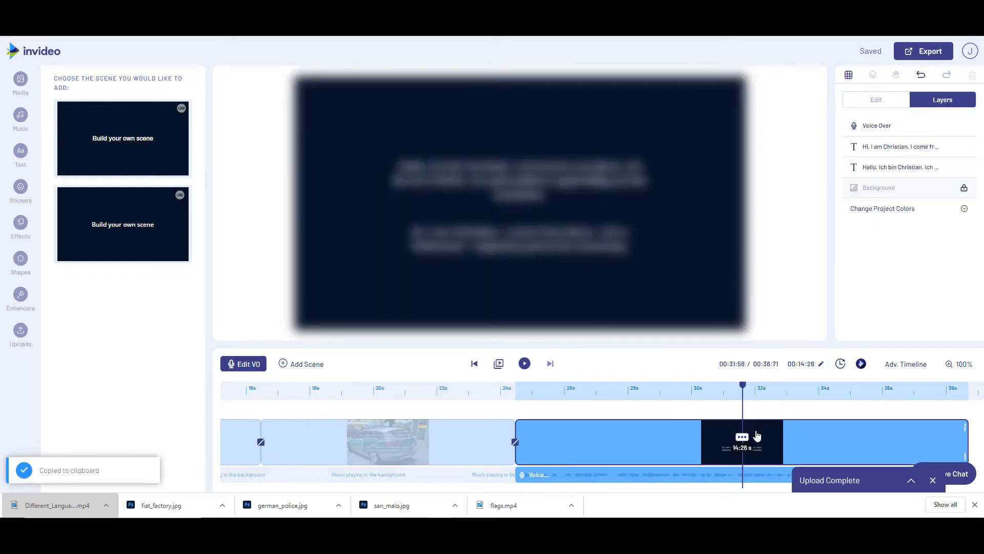
pyautogui.hotkey('ctrl', 'v')
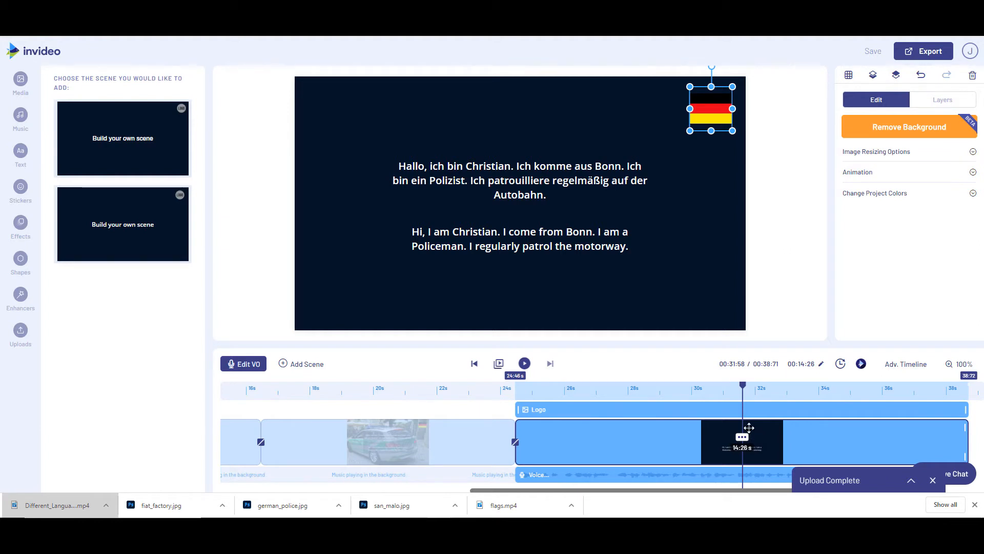
# - Search the stock images for "german flag" and preview the plain black, red and gold flag image
pyautogui.click(20, 90)
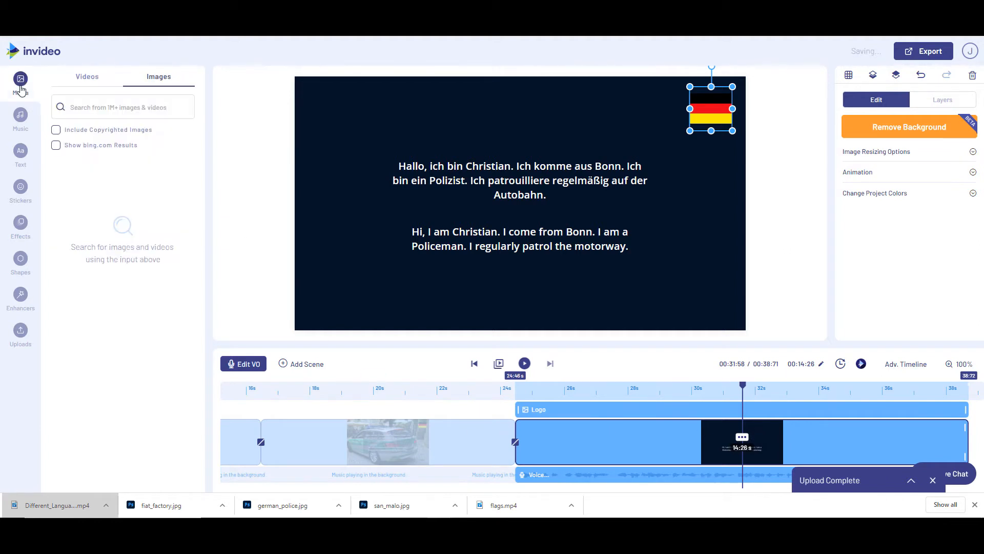
pyautogui.click(86, 107)
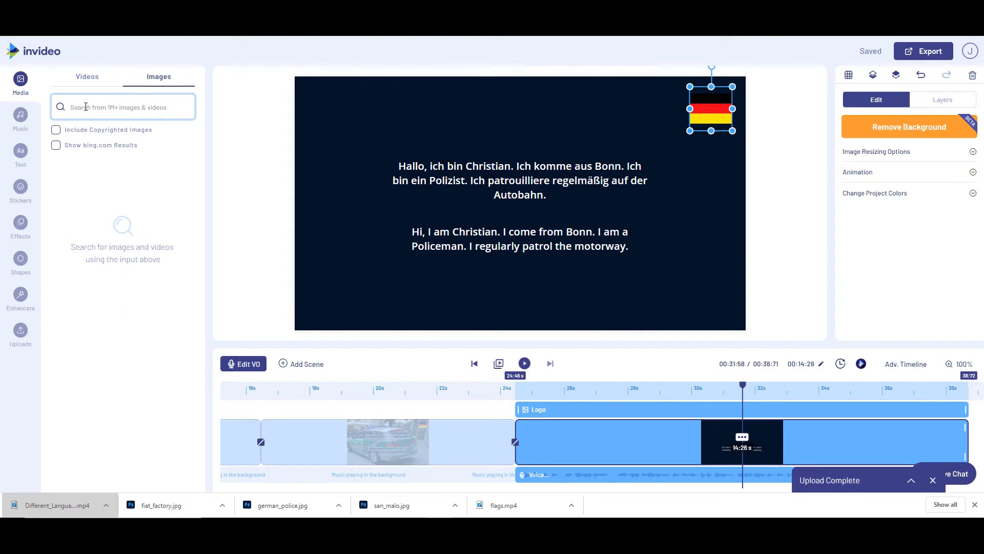
pyautogui.write('german flag')
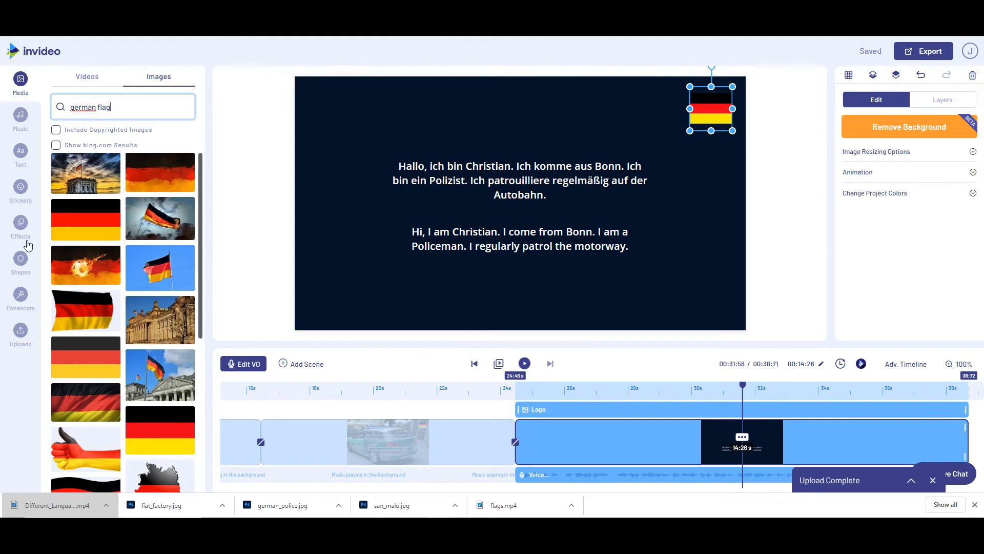
pyautogui.moveTo(87, 230)
pyautogui.mouseDown()
pyautogui.moveTo(389, 190)
pyautogui.moveTo(107, 221)
pyautogui.moveTo(38, 218)
pyautogui.moveTo(77, 216)
pyautogui.mouseUp()
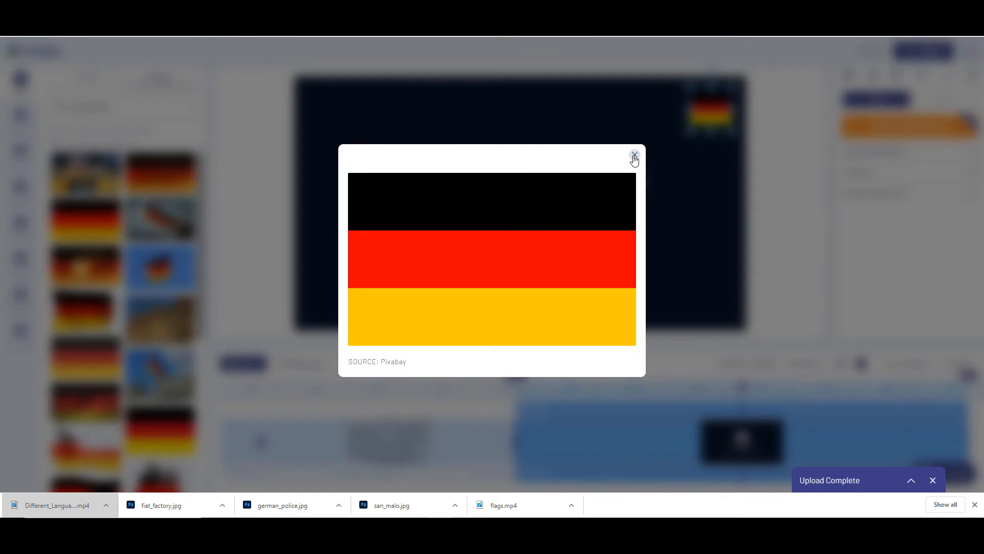
pyautogui.click(635, 154)
# - Search the stock images for "italian flag" and replace the new scene's German flag with the plain Italian flag
pyautogui.doubleClick(81, 108)
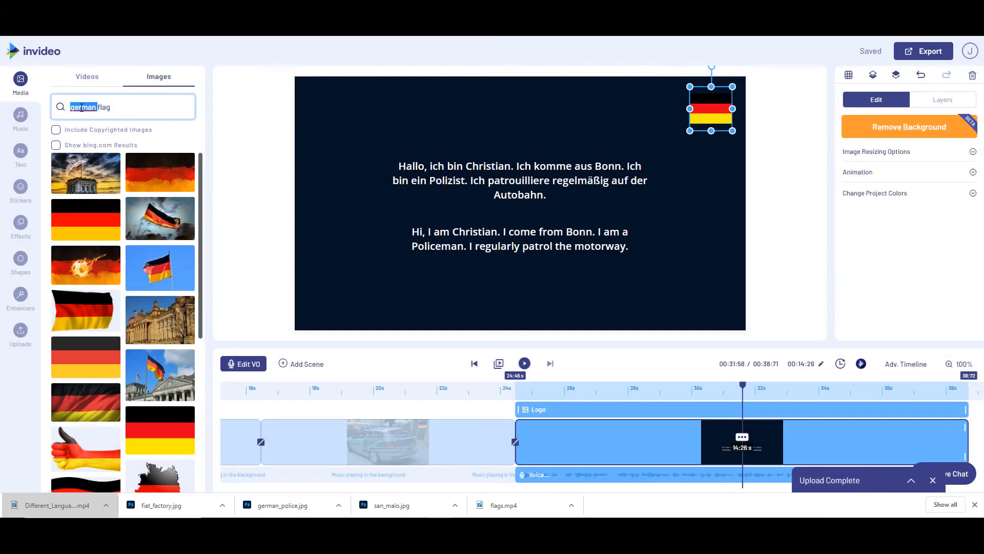
pyautogui.write('italian flag')
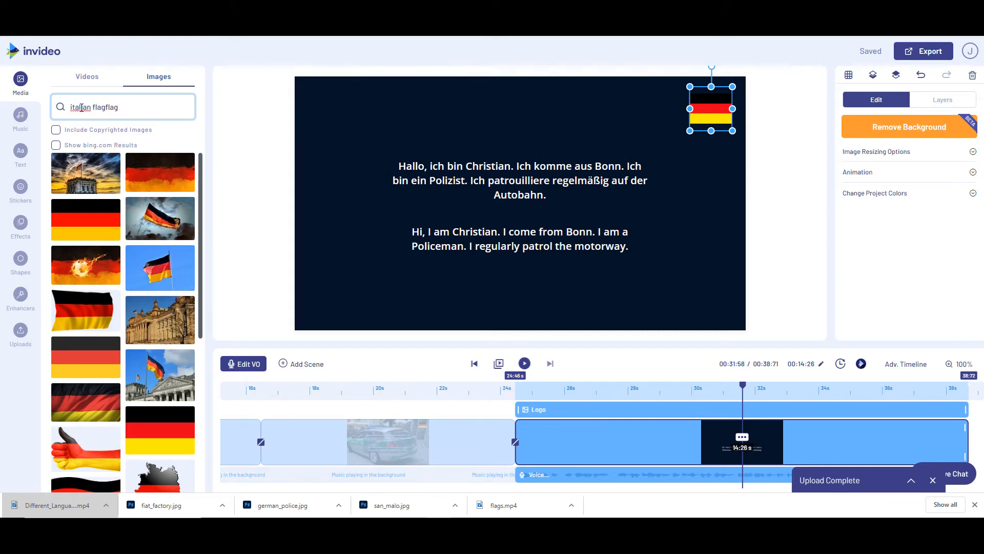
pyautogui.press('Delete')
pyautogui.press('Delete')
pyautogui.press('Delete')
pyautogui.press('Delete')
pyautogui.press('Return')
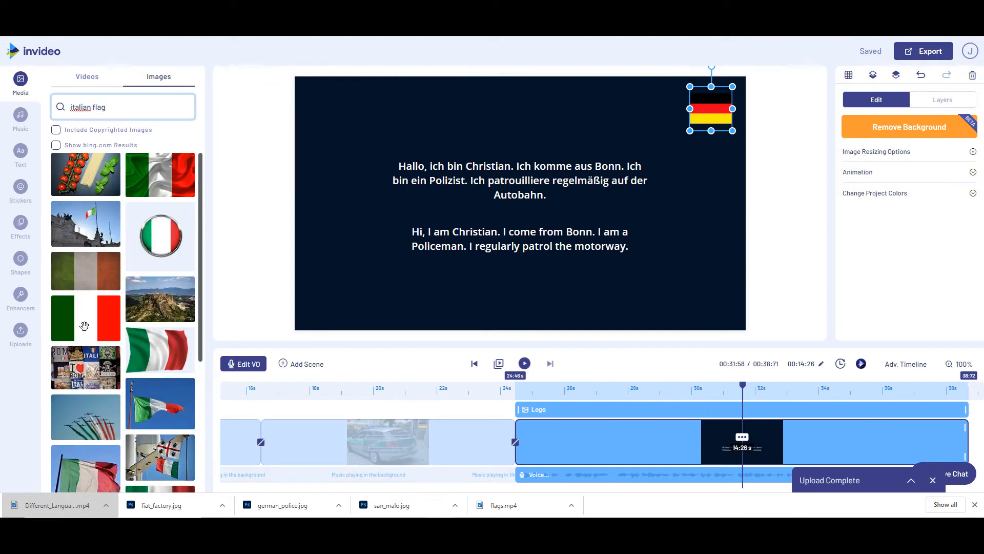
pyautogui.moveTo(84, 326); pyautogui.dragTo(712, 128)
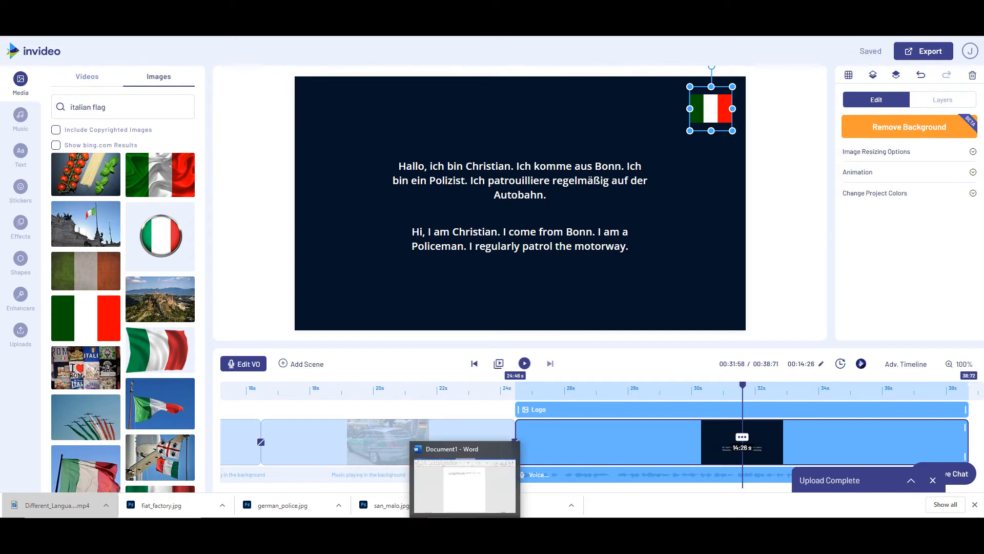
pyautogui.click(466, 482)
pyautogui.click(447, 180)
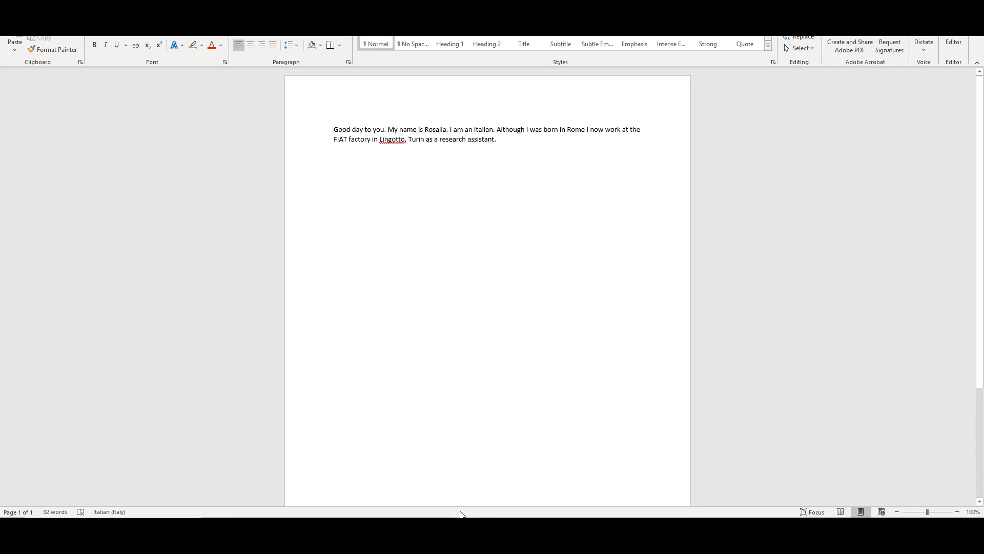
pyautogui.moveTo(441, 533)
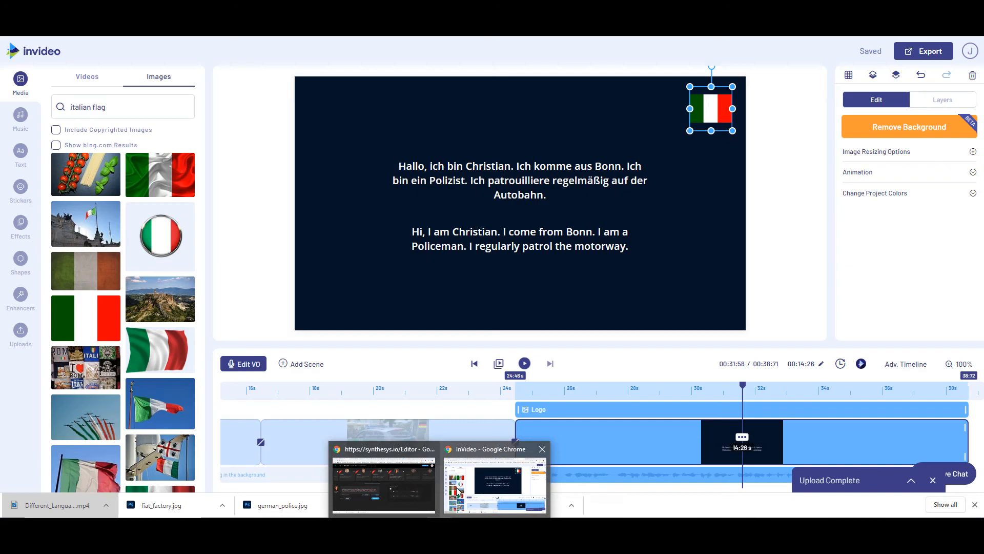
pyautogui.click(468, 487)
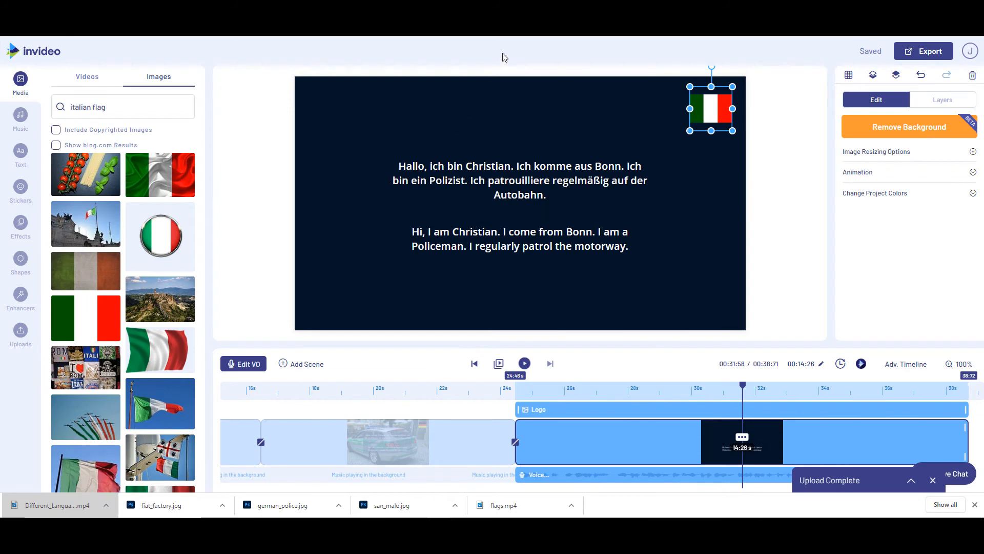
# - Replace the German caption's text in the new scene with the copied Italian translation beginning "Buongiorno a te"
pyautogui.hotkey('ctrl', 'Tab')
pyautogui.click(537, 188)
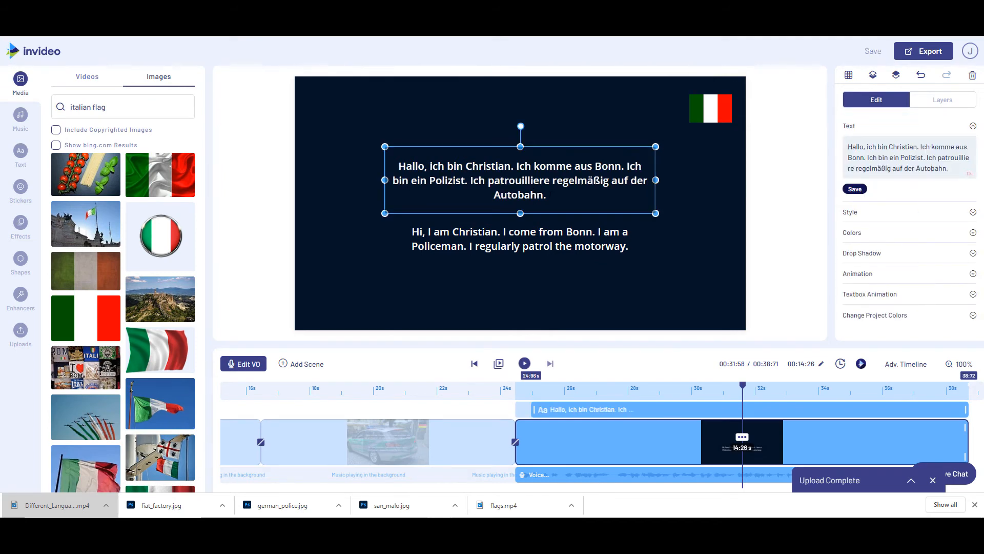
pyautogui.moveTo(546, 195); pyautogui.dragTo(399, 166)
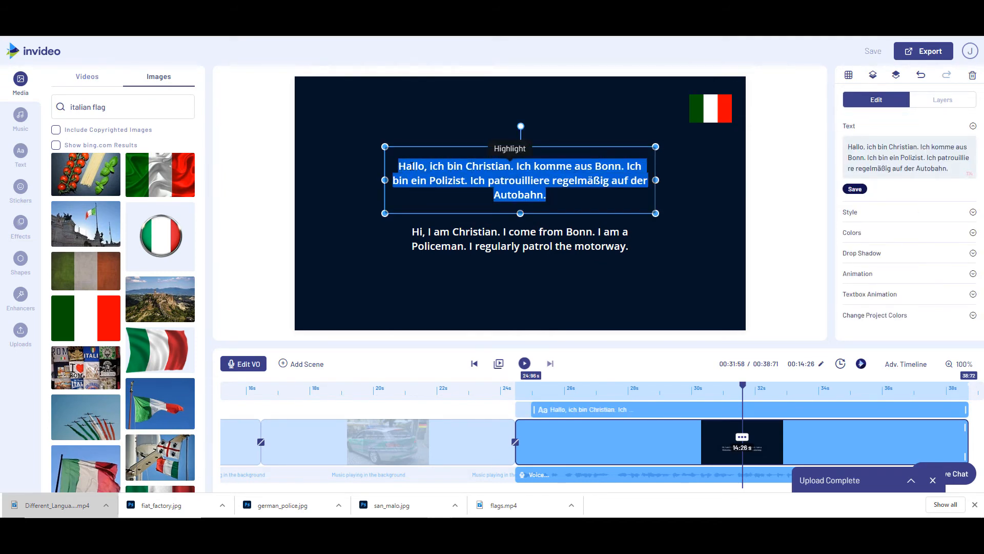
pyautogui.hotkey('ctrl', 'v')
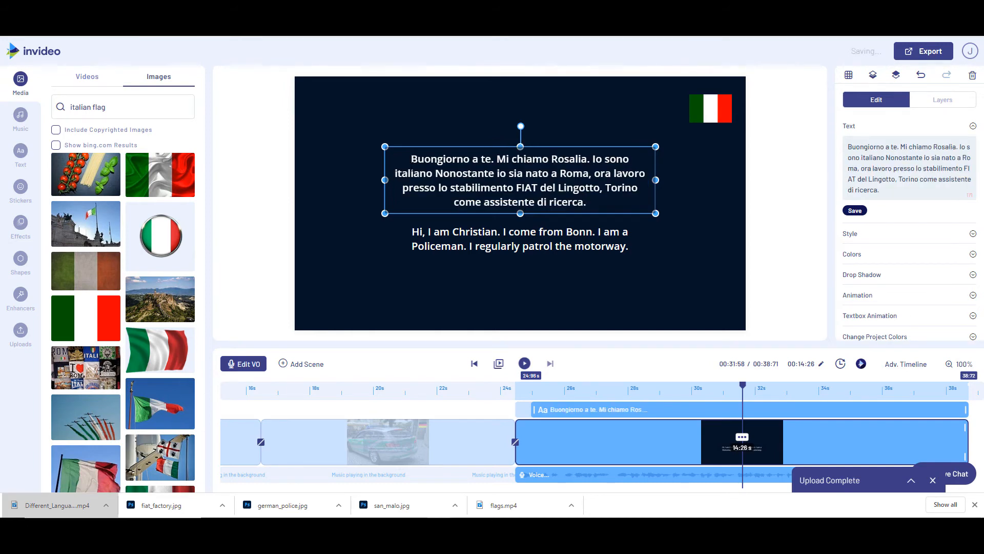
# - Replace the new scene's English caption text with the paragraph beginning "Good day to you" copied from the Word document
pyautogui.click(436, 235)
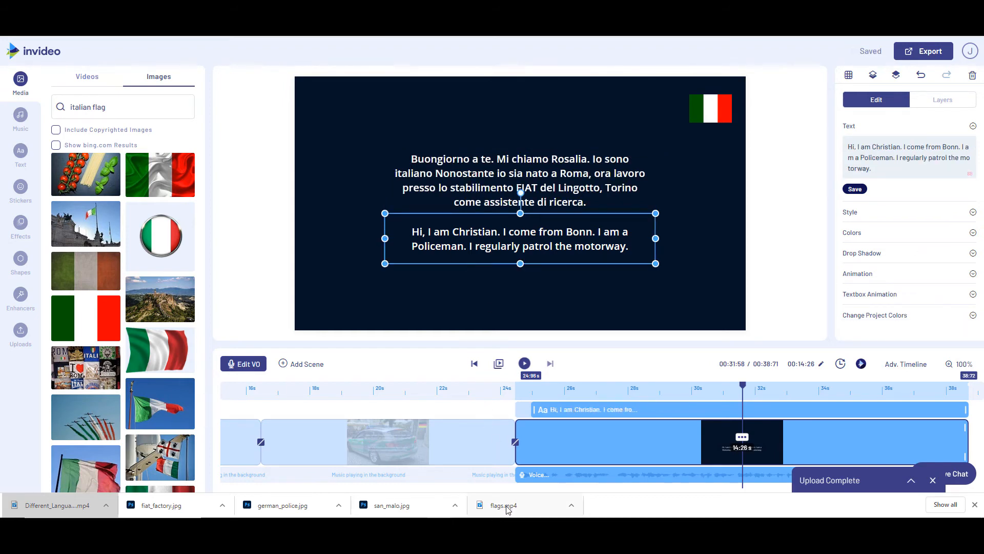
pyautogui.hotkey('alt', 'Tab')
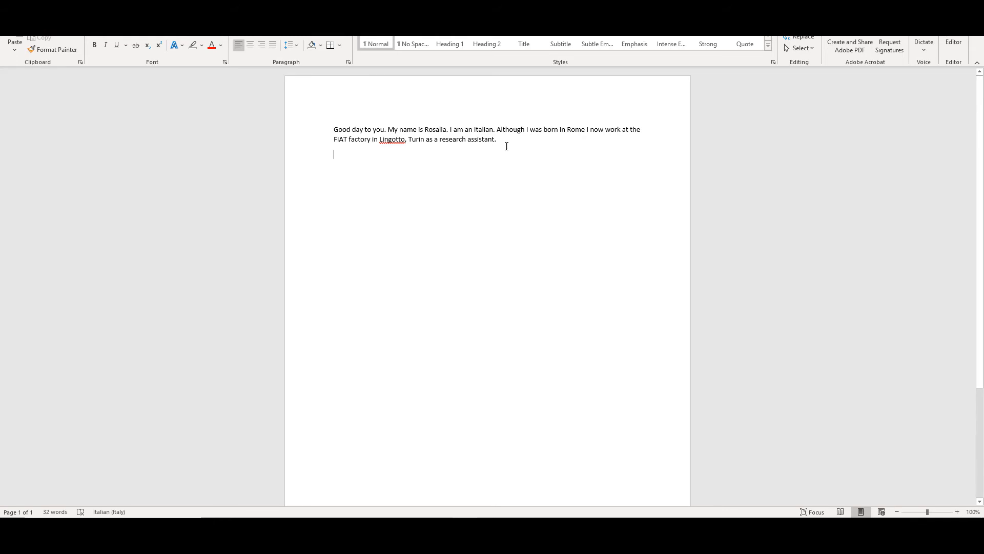
pyautogui.moveTo(495, 139); pyautogui.dragTo(345, 134)
pyautogui.hotkey('ctrl', 'c')
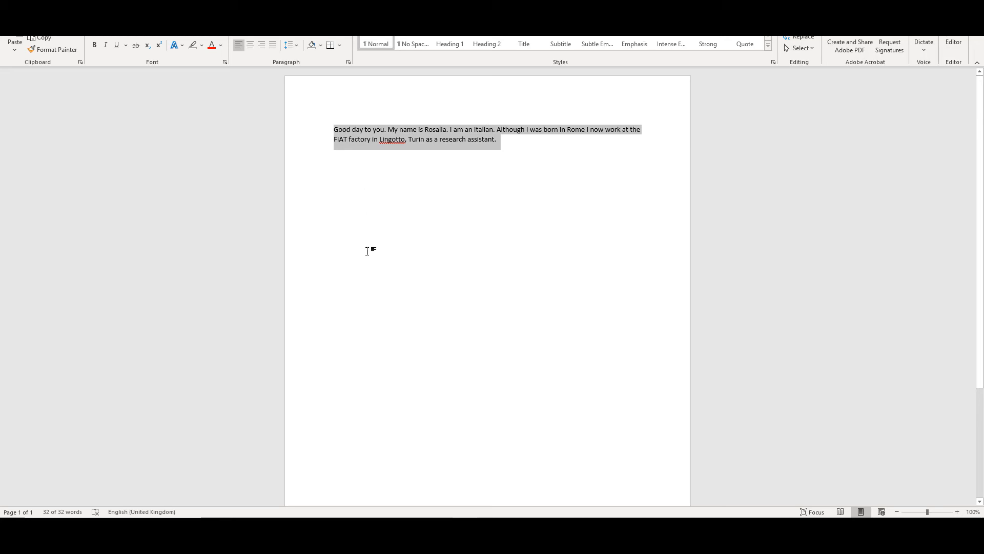
pyautogui.moveTo(490, 536)
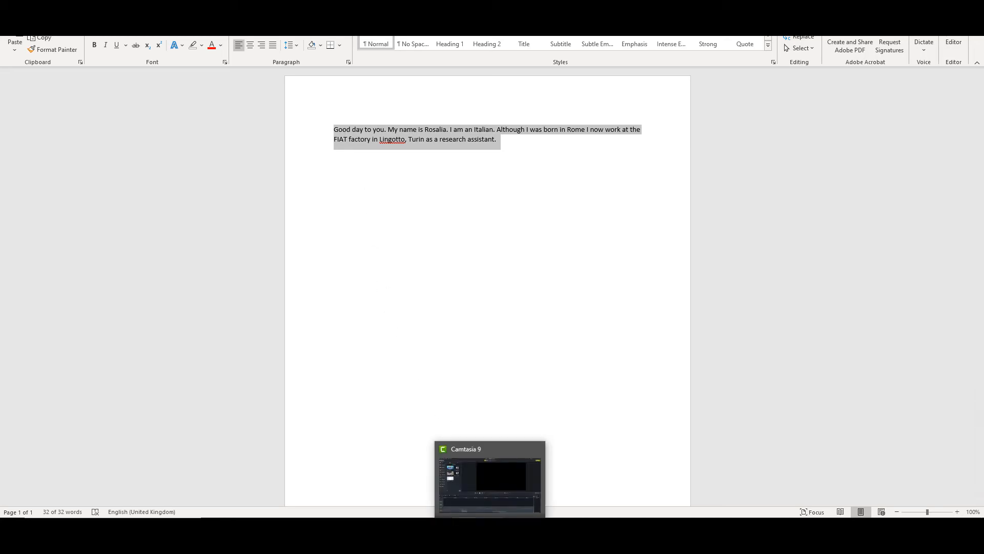
pyautogui.moveTo(440, 536)
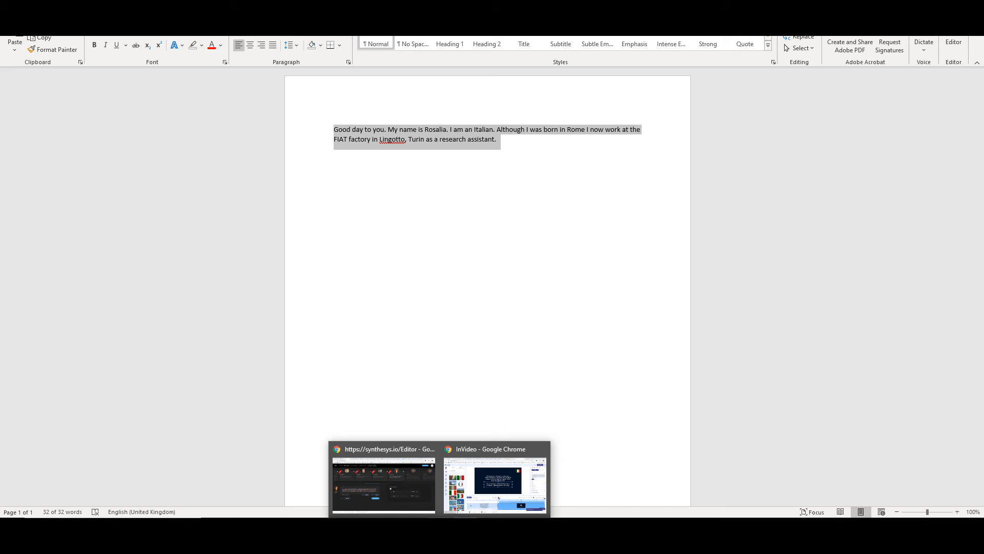
pyautogui.click(458, 505)
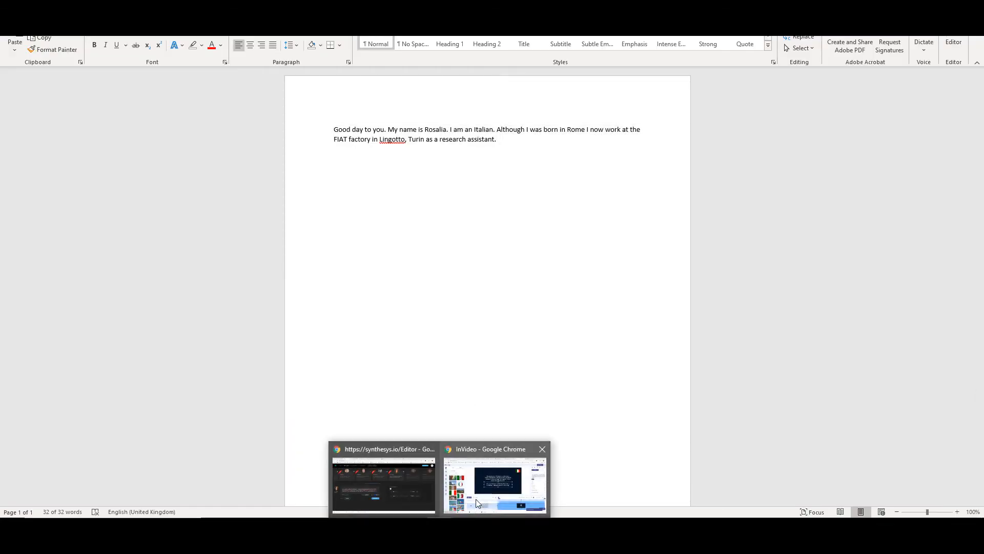
pyautogui.click(477, 497)
pyautogui.click(557, 248)
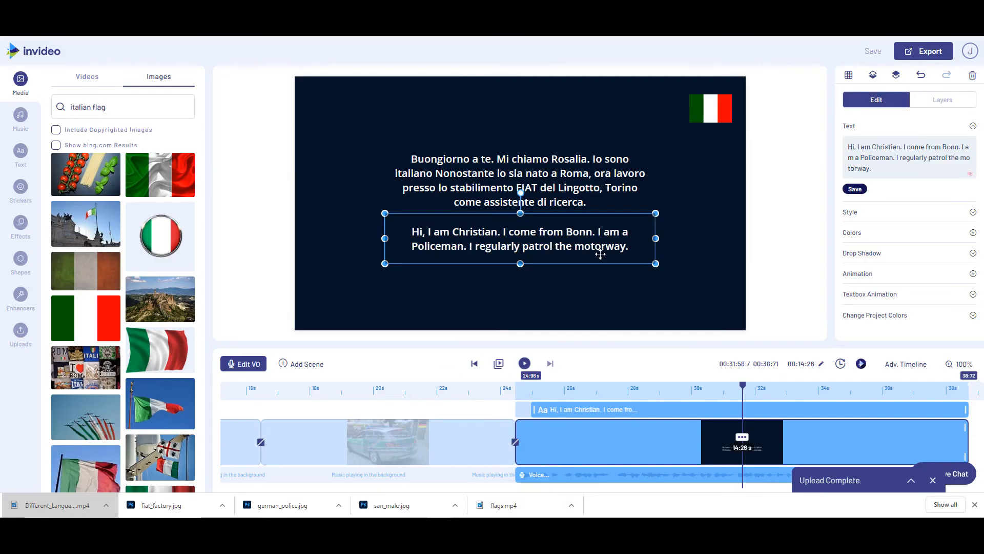
pyautogui.moveTo(629, 247); pyautogui.dragTo(412, 235)
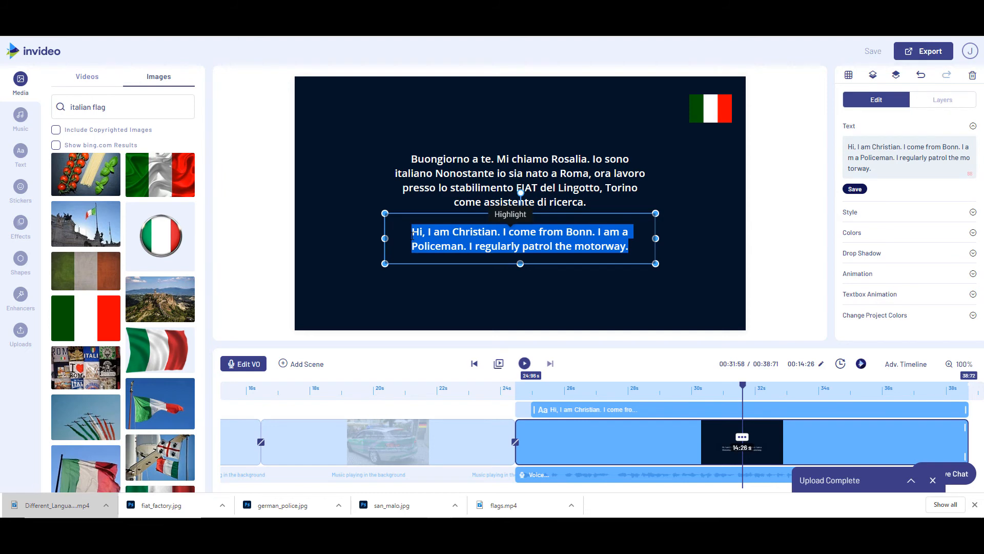
pyautogui.hotkey('ctrl', 'v')
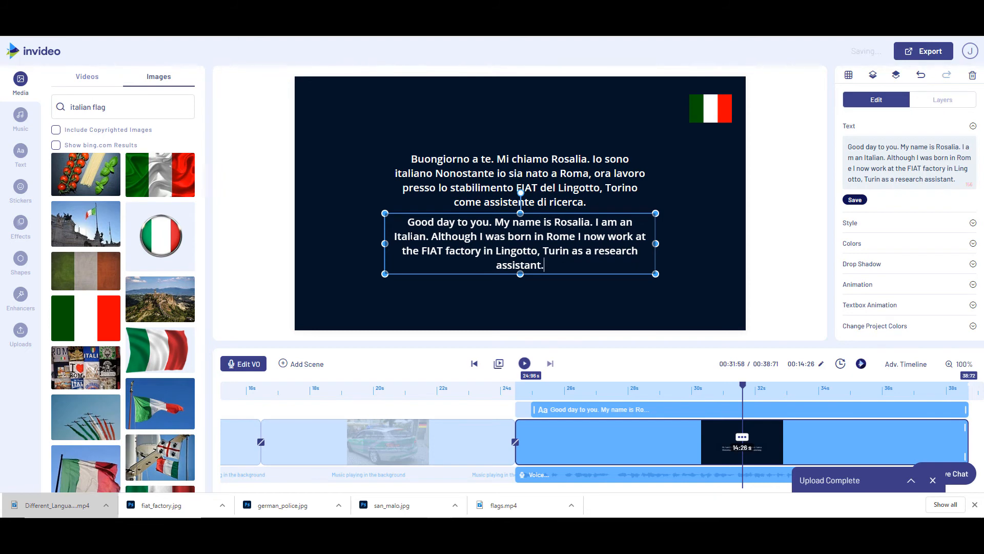
# - Open the font style settings for the new scene's English caption
pyautogui.click(858, 229)
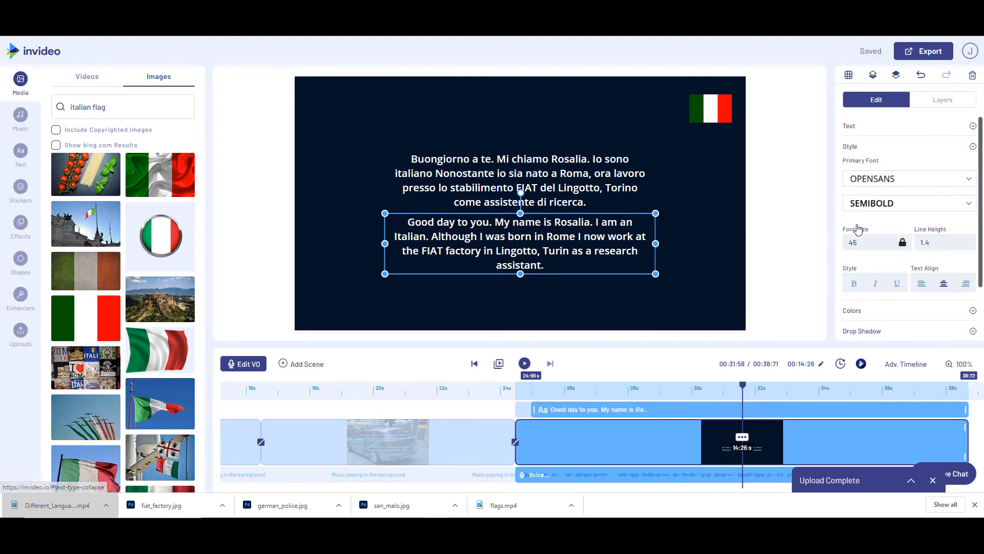